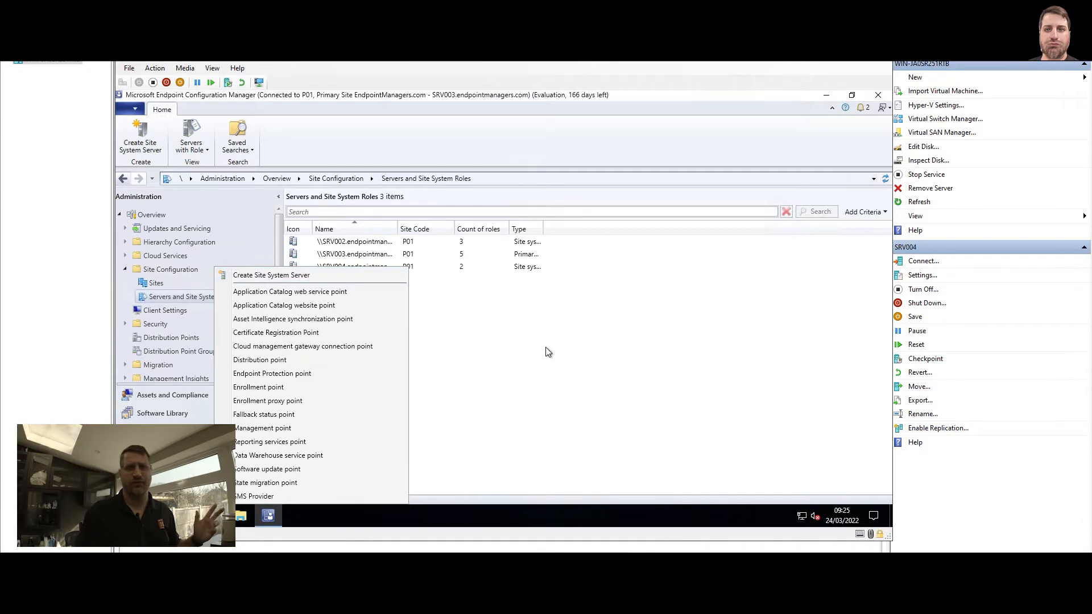
Start adding site system roles to the SRV004 server, keeping its general settings and using no proxy server
{"action": "left_click", "coordinate": [496, 328]}
{"action": "left_click", "coordinate": [358, 268]}
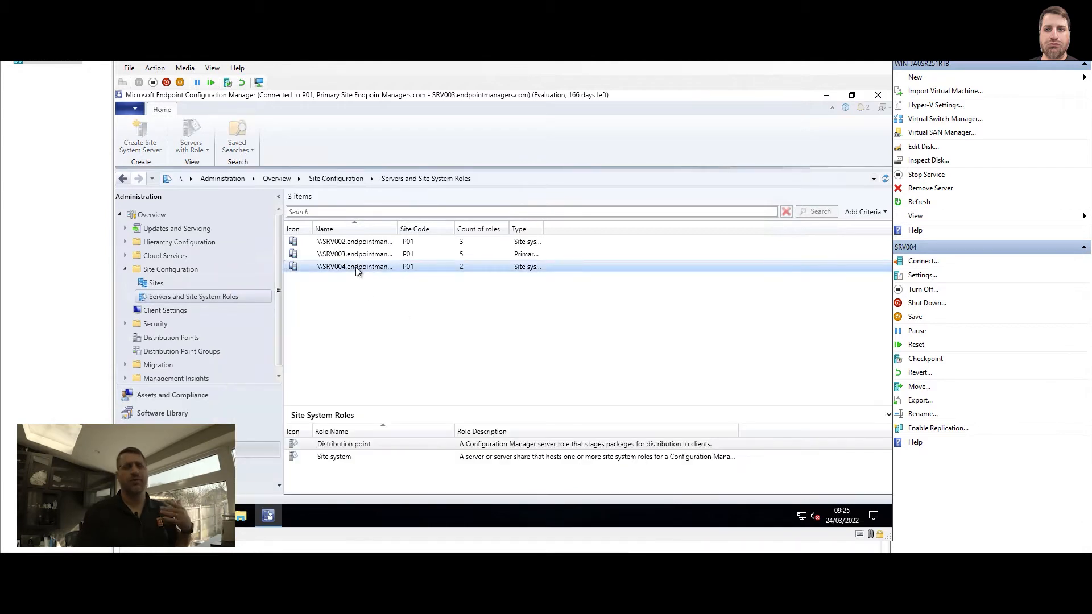
{"action": "right_click", "coordinate": [357, 271]}
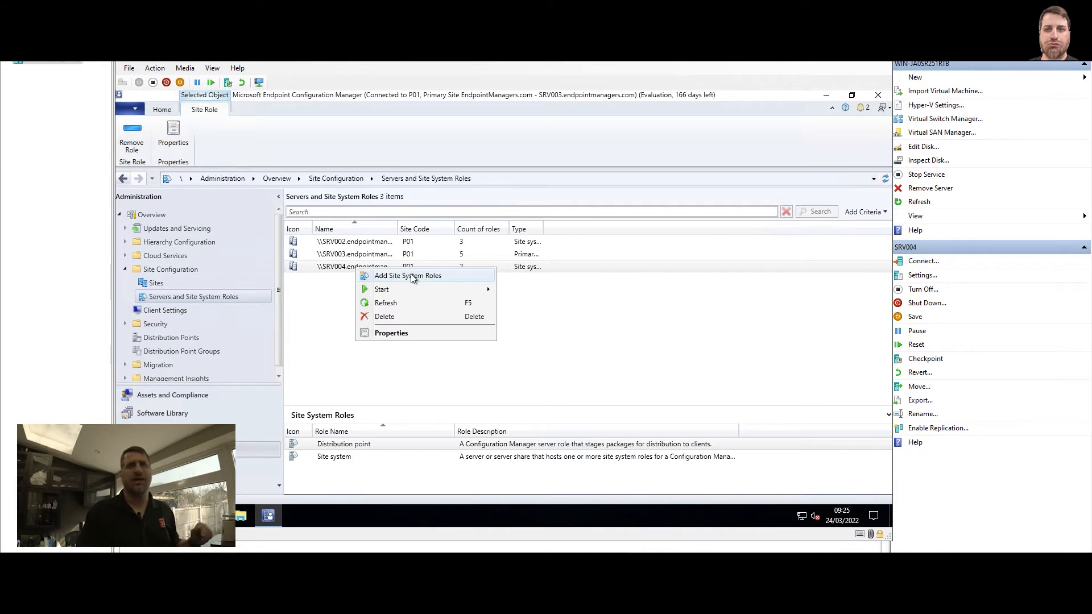
{"action": "left_click", "coordinate": [428, 276]}
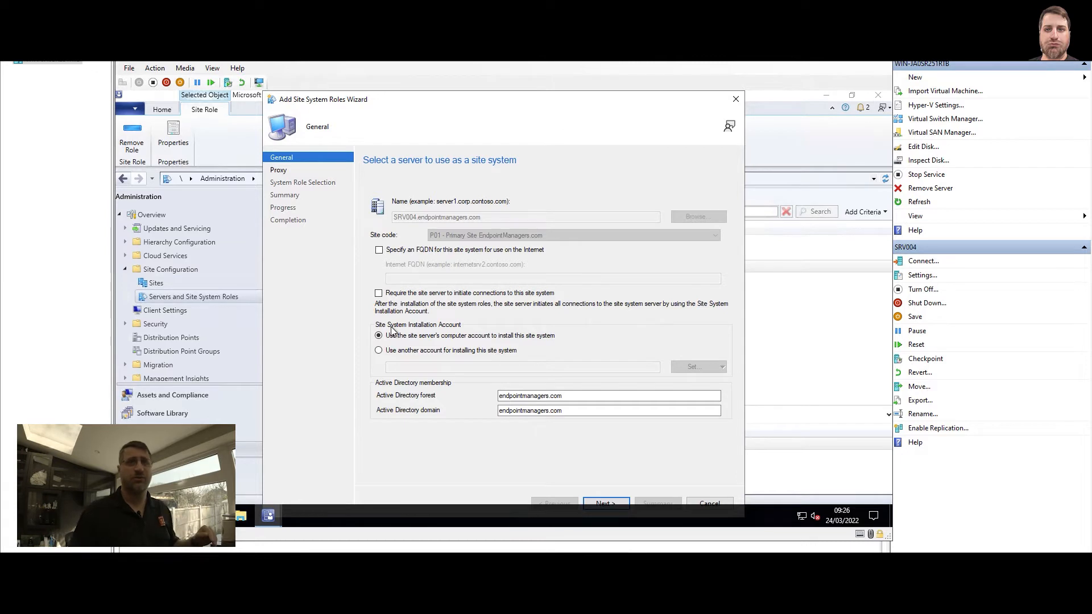
{"action": "left_click", "coordinate": [596, 503]}
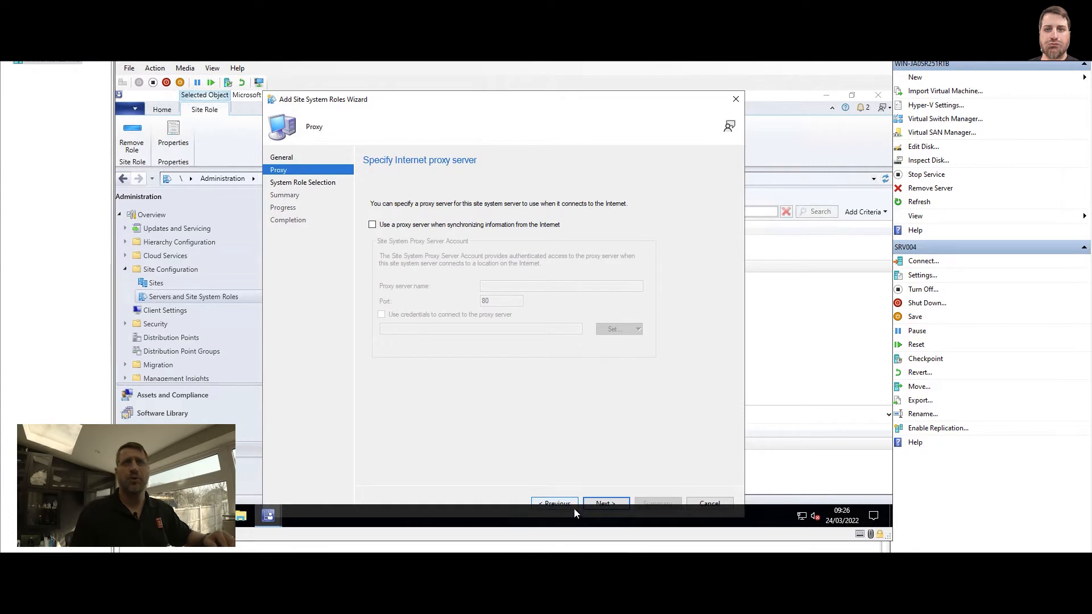
{"action": "left_click", "coordinate": [603, 504]}
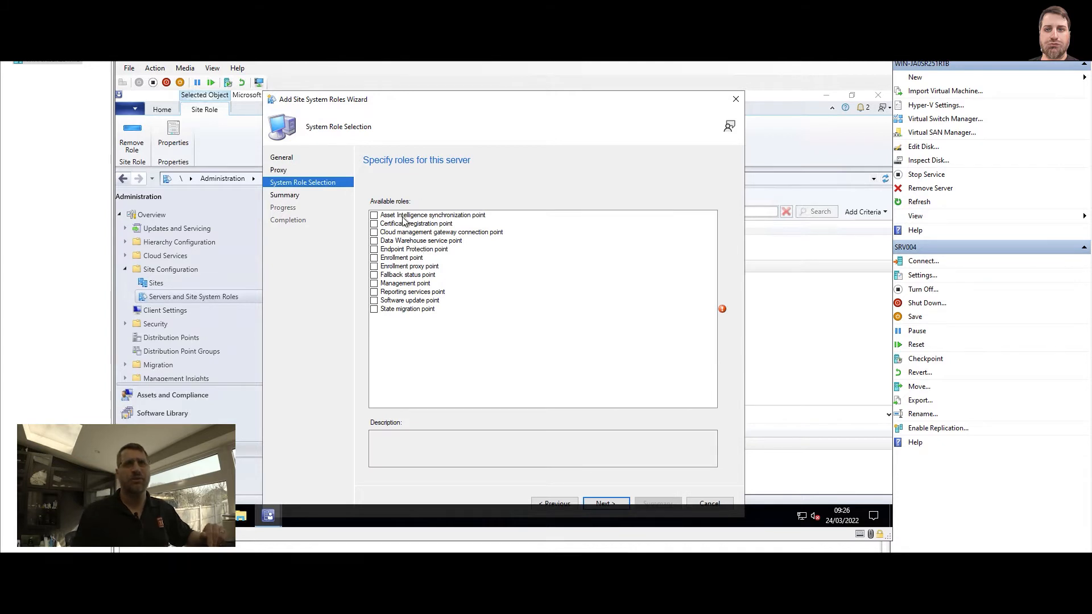
Select the Management point role and set its client connections to HTTP
{"action": "left_click", "coordinate": [374, 284]}
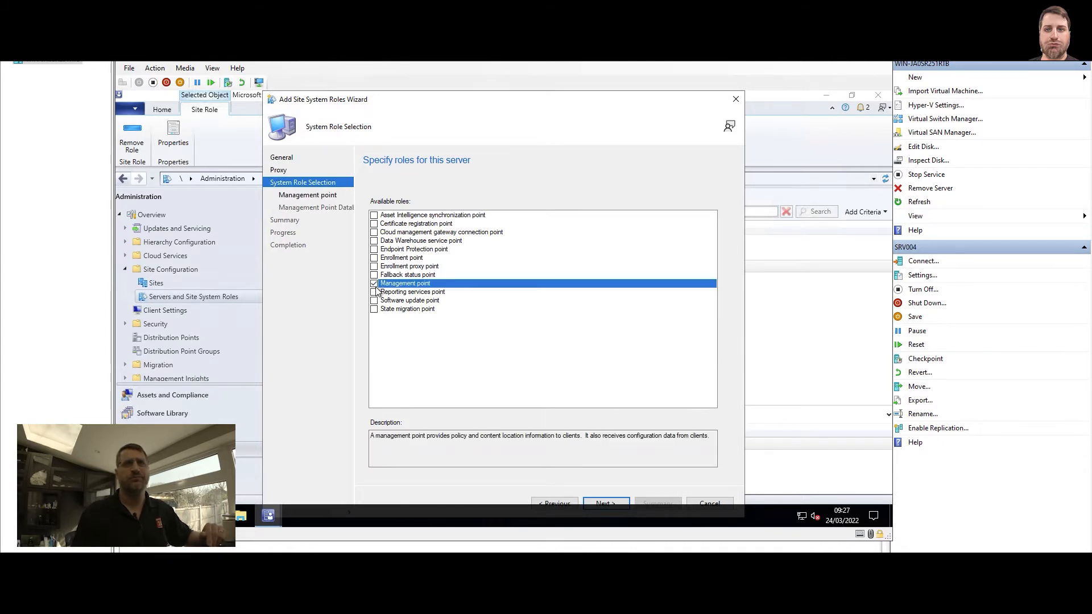
{"action": "left_click", "coordinate": [607, 503]}
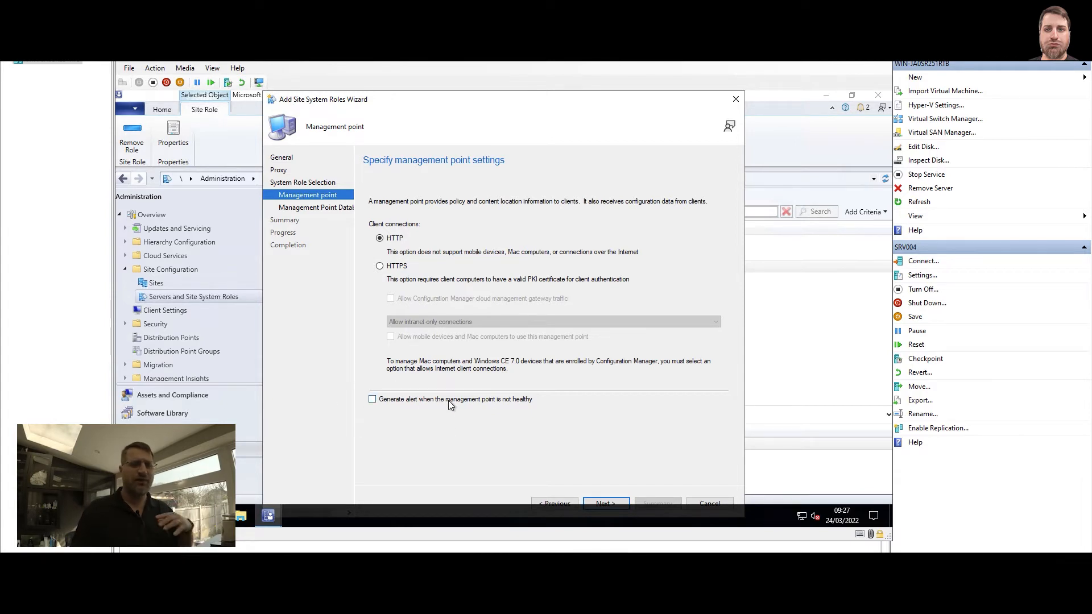
{"action": "left_click", "coordinate": [402, 270]}
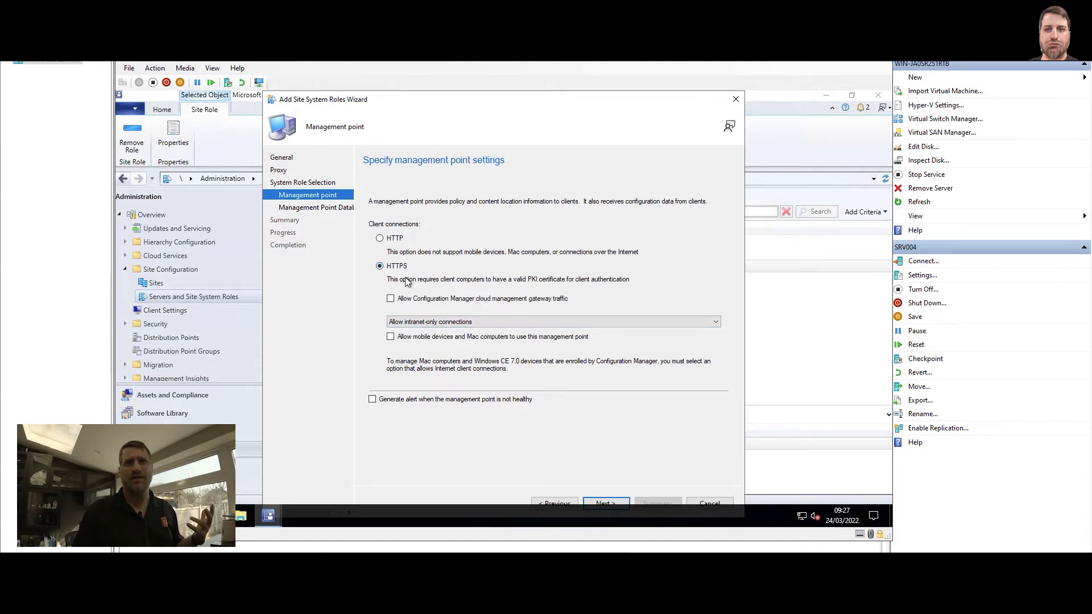
{"action": "left_click", "coordinate": [400, 241]}
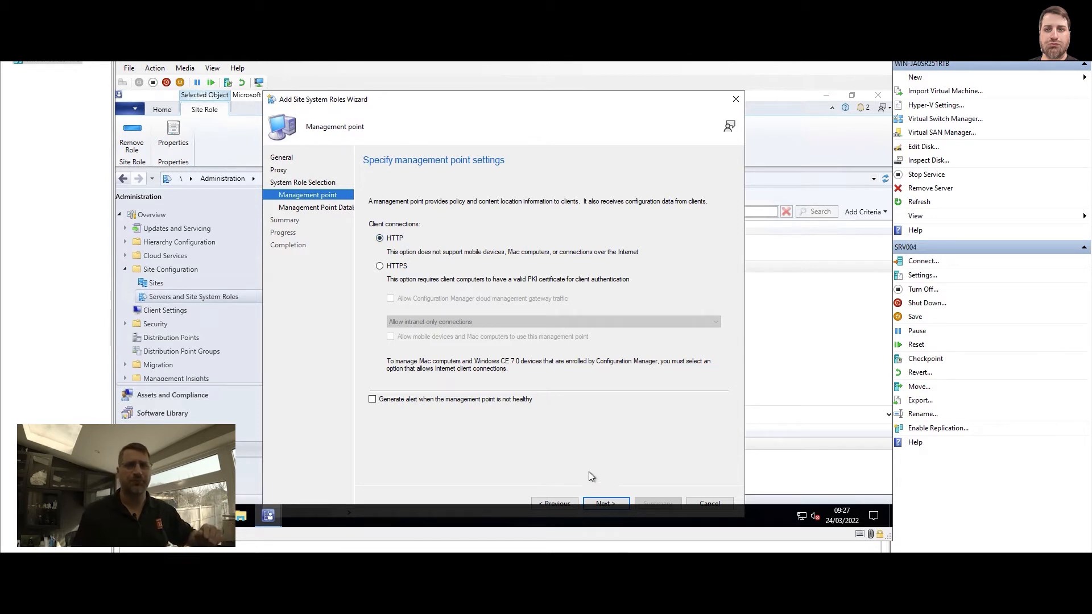
{"action": "left_click", "coordinate": [598, 503]}
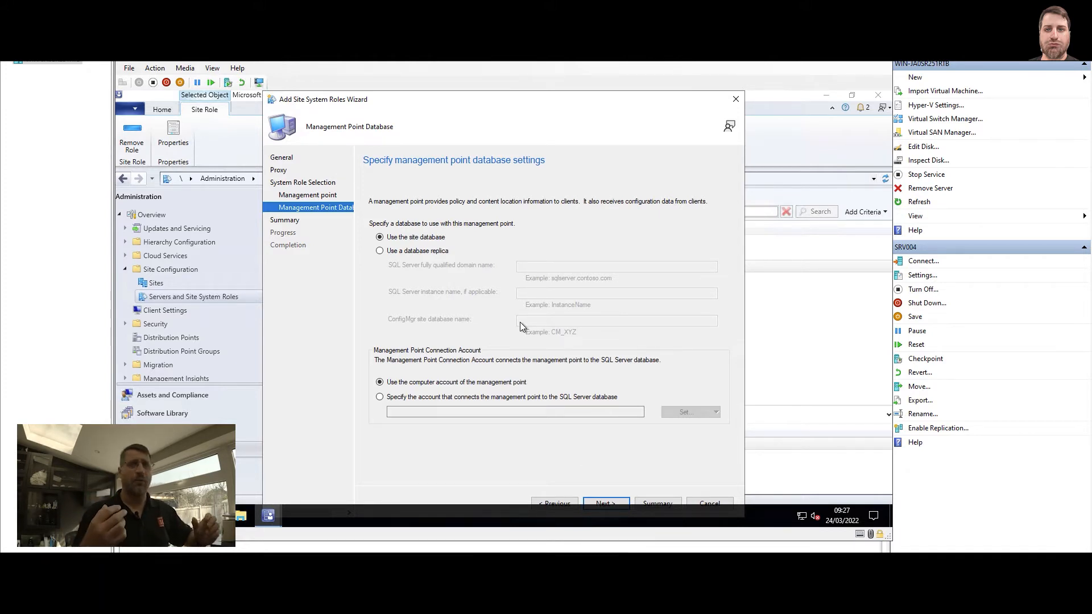
Set the management point to use the site database, connecting with its own computer account
{"action": "left_click", "coordinate": [413, 253]}
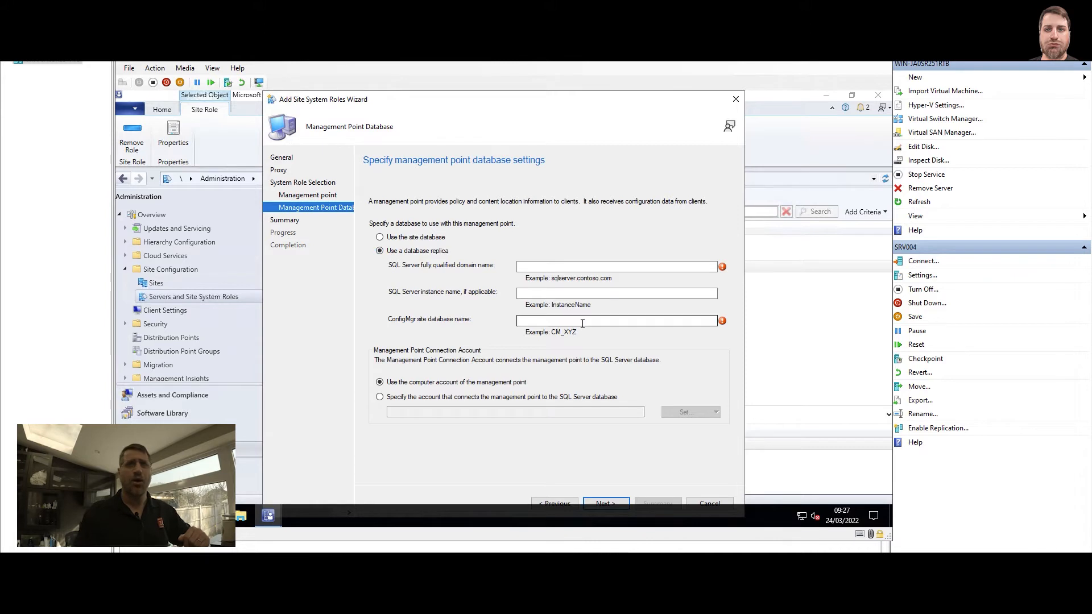
{"action": "left_click", "coordinate": [396, 239]}
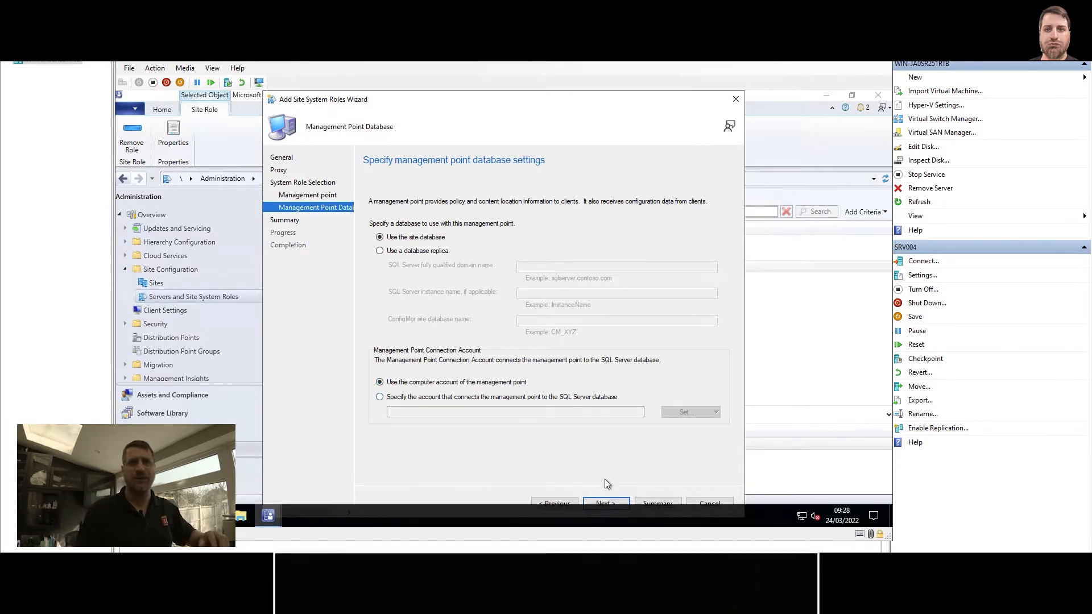
{"action": "left_click", "coordinate": [607, 503]}
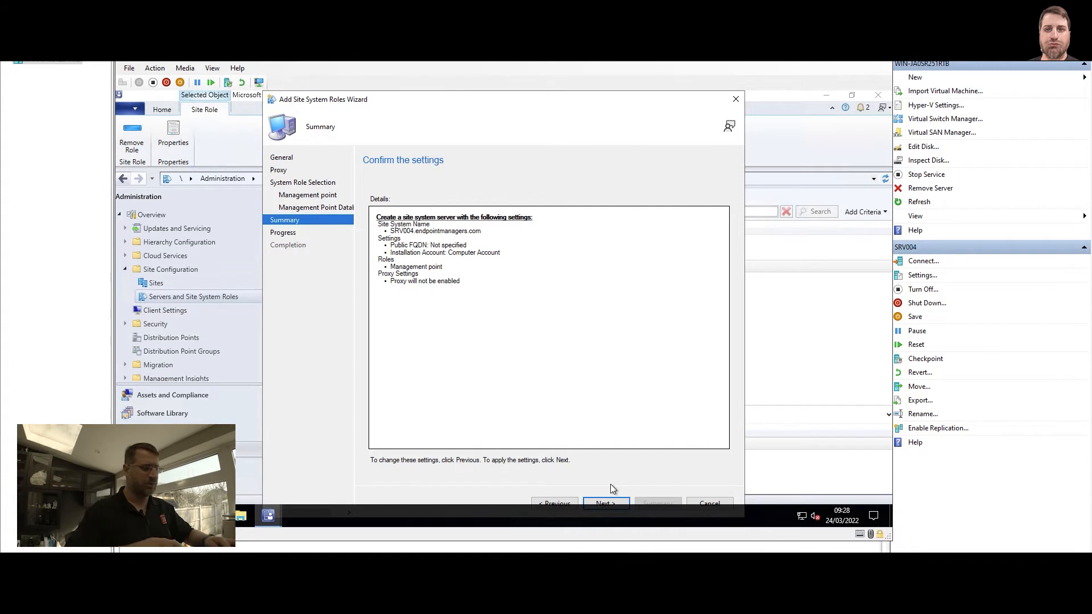
Launch the Configuration Manager Trace Log Tool, and apply the management point role settings to finish the wizard
{"action": "key", "text": "super+r"}
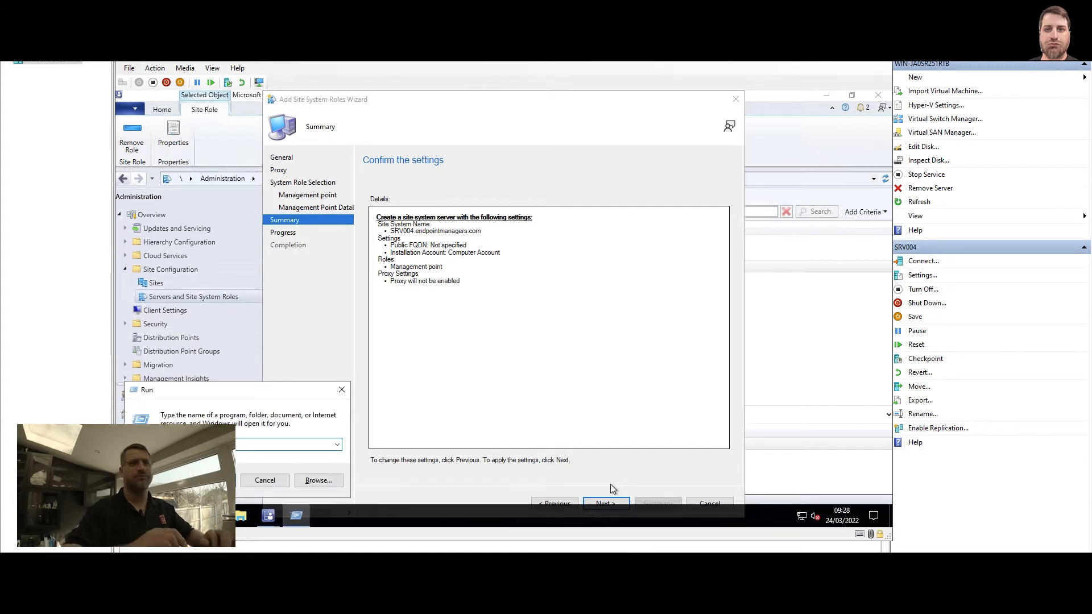
{"action": "key", "text": "Return"}
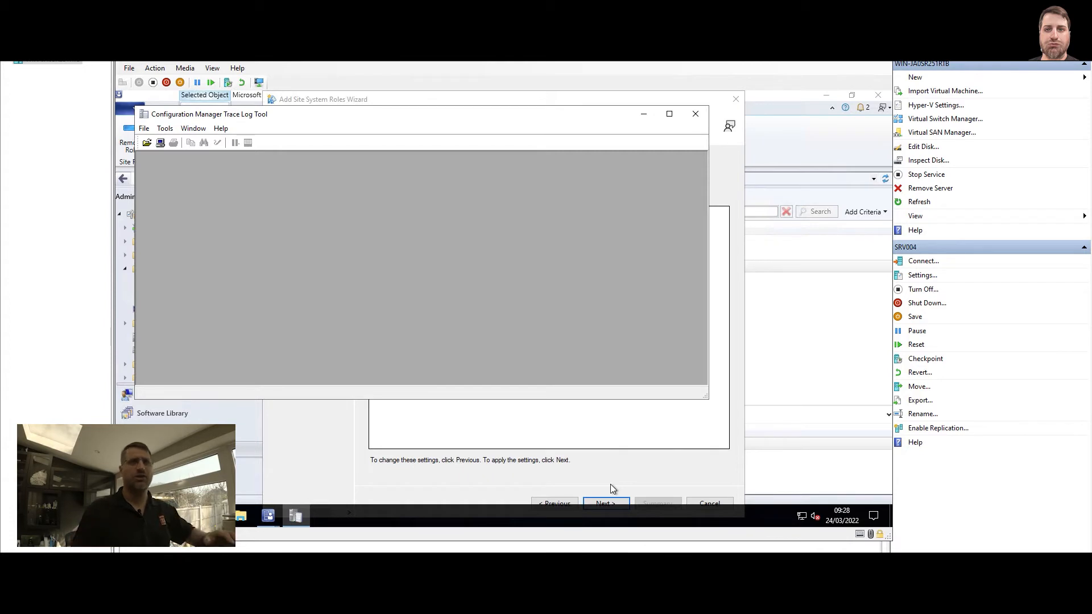
{"action": "left_click", "coordinate": [351, 429]}
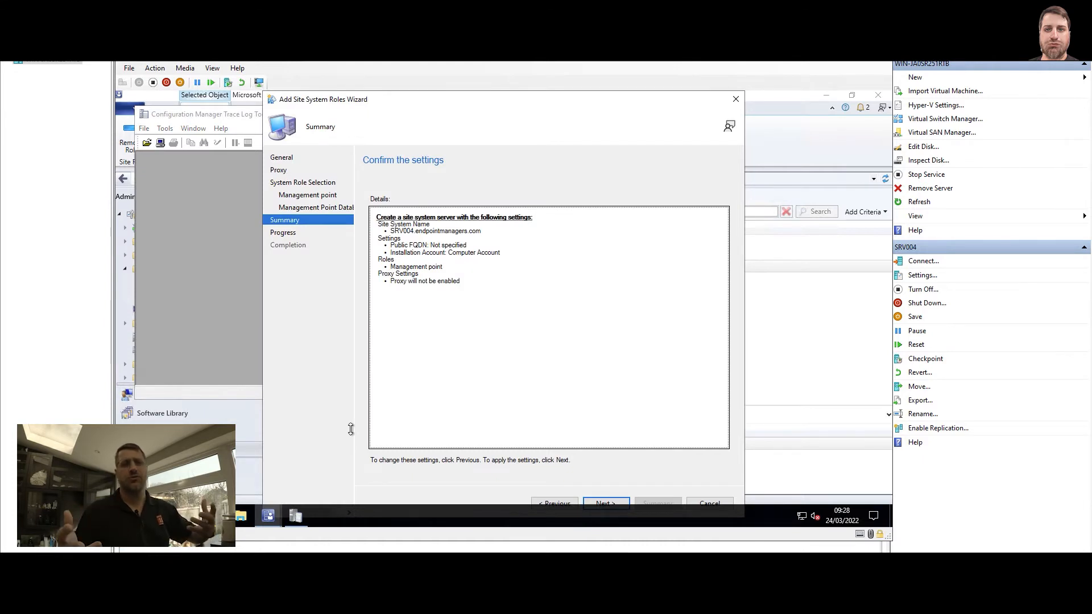
{"action": "left_click", "coordinate": [606, 503]}
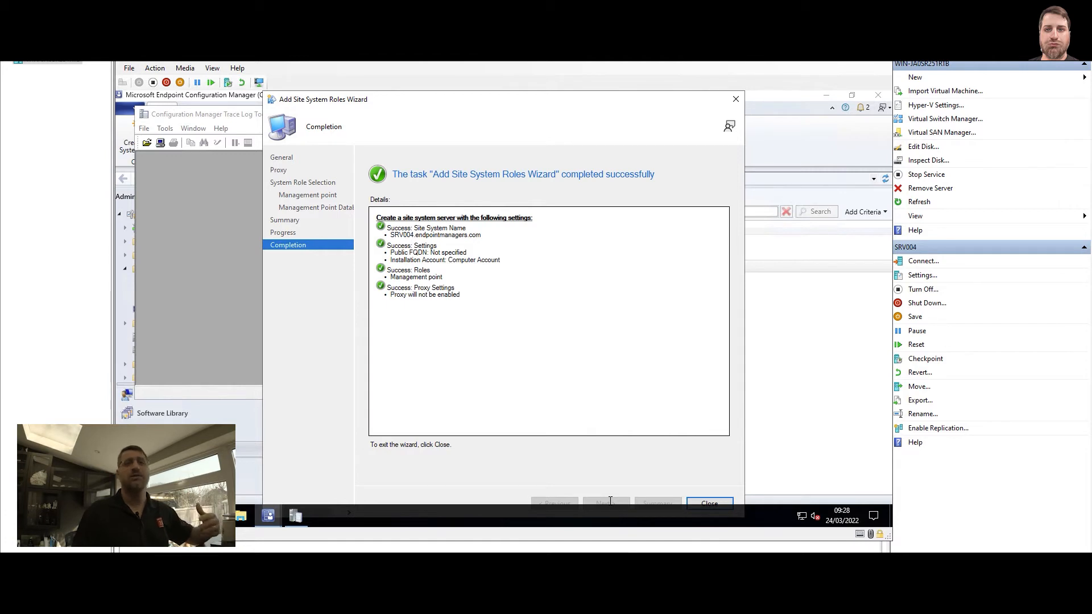
{"action": "left_click", "coordinate": [709, 502]}
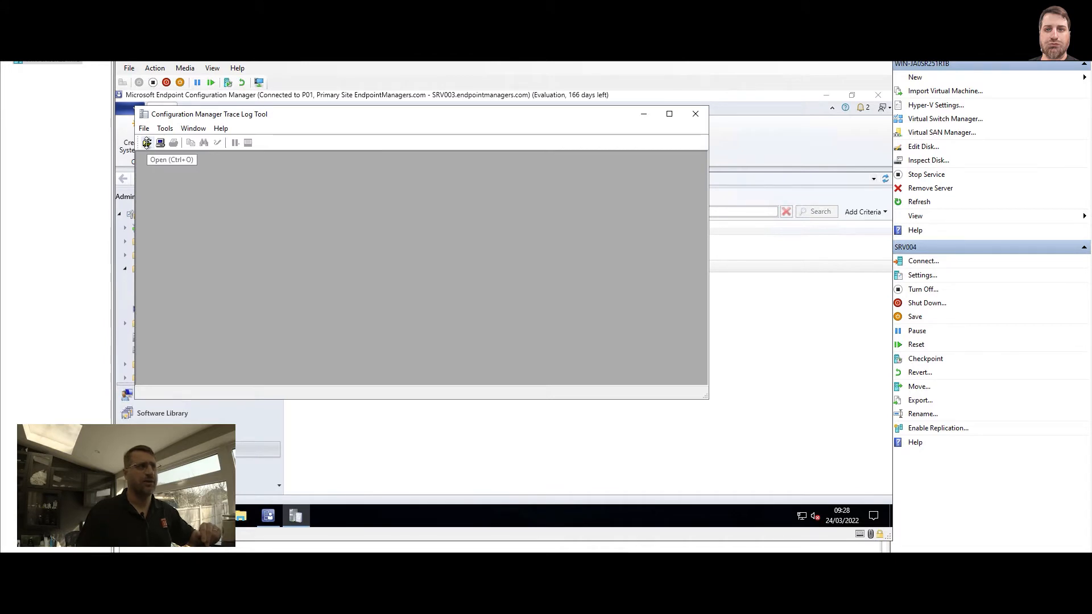
Look in the site server's Logs folder for management point log files starting with "mp", such as mpfdm.log
{"action": "left_click", "coordinate": [147, 142]}
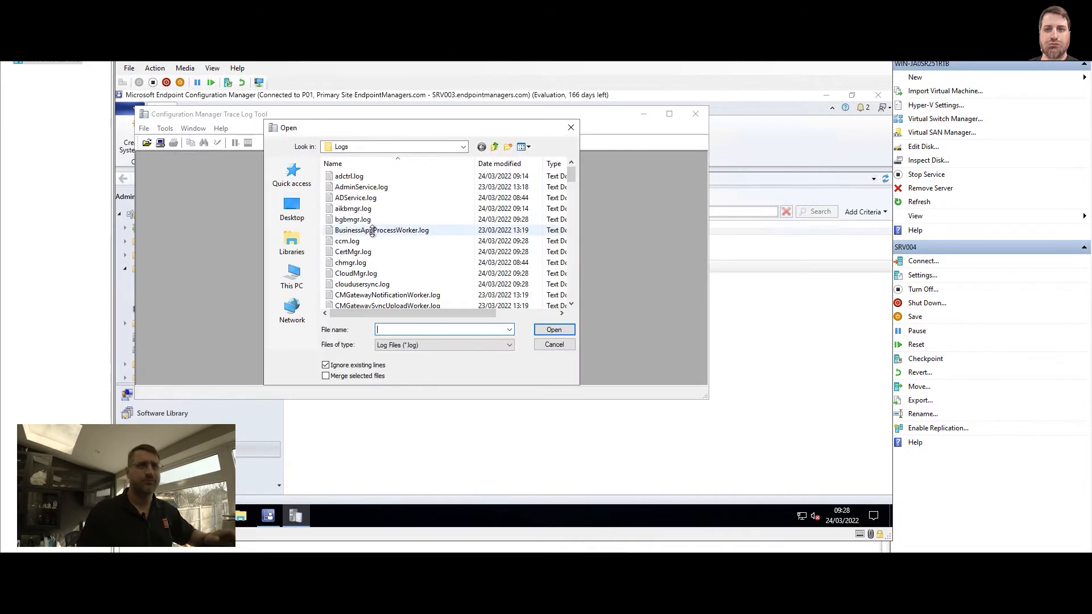
{"action": "left_click", "coordinate": [372, 230]}
{"action": "key", "text": "m"}
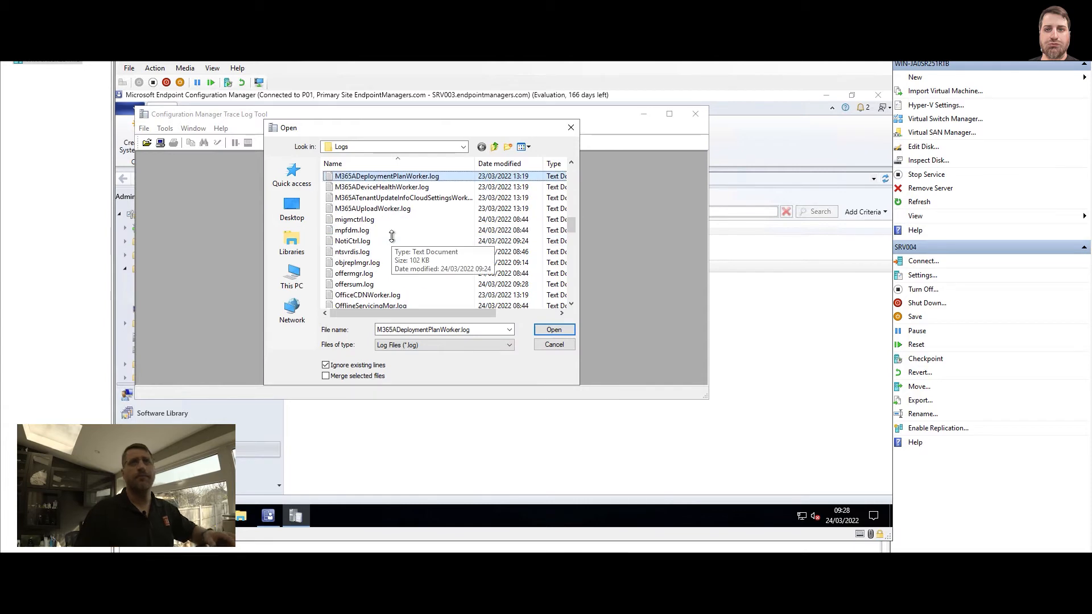
{"action": "key", "text": "Escape"}
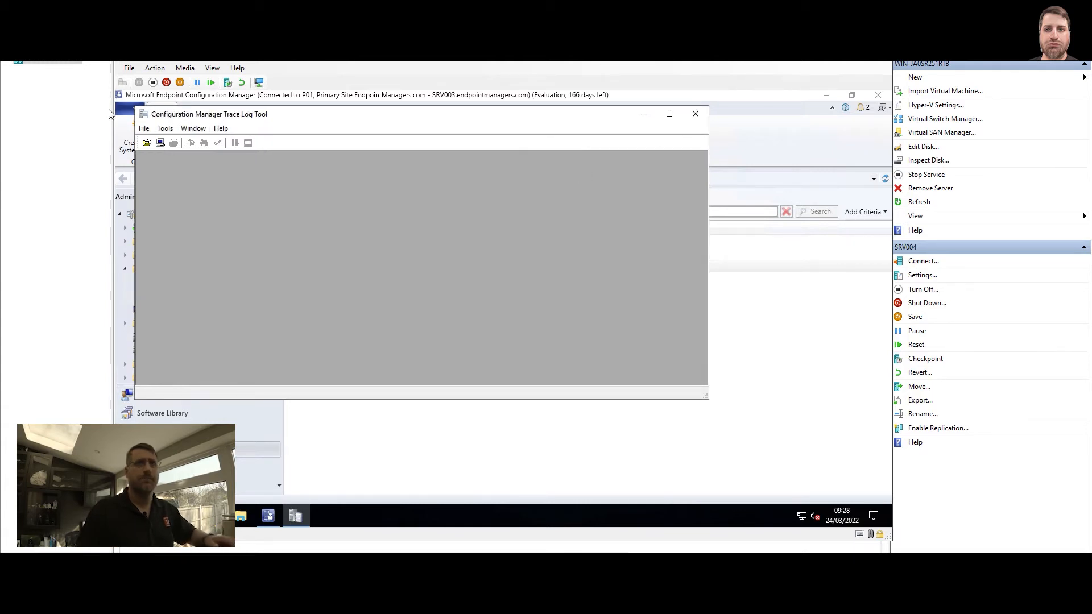
{"action": "left_click", "coordinate": [142, 142]}
{"action": "left_click", "coordinate": [396, 219]}
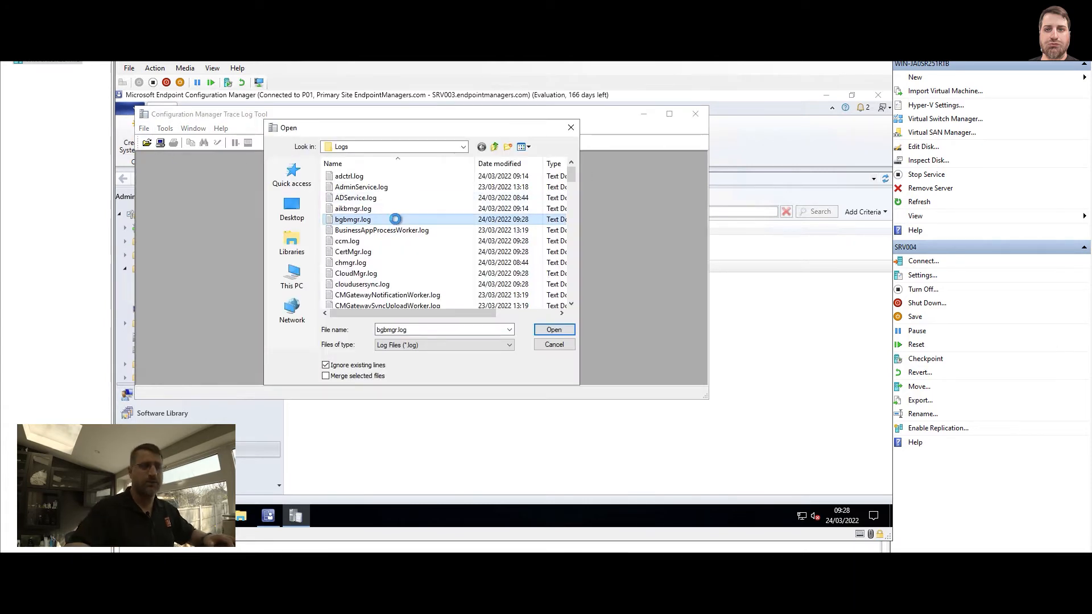
{"action": "type", "text": "mpfdm"}
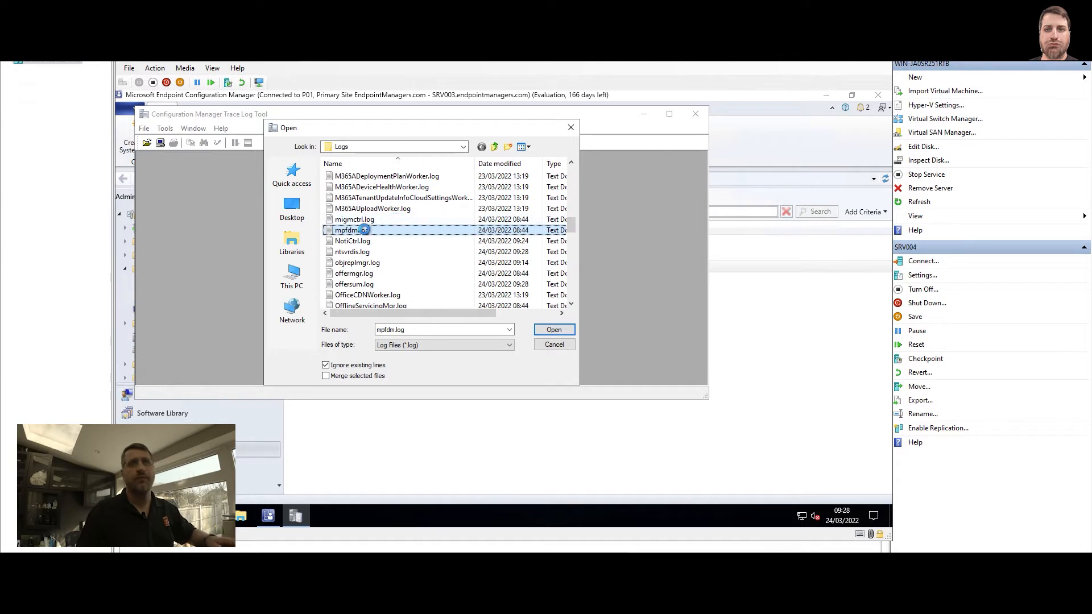
{"action": "double_click", "coordinate": [364, 229]}
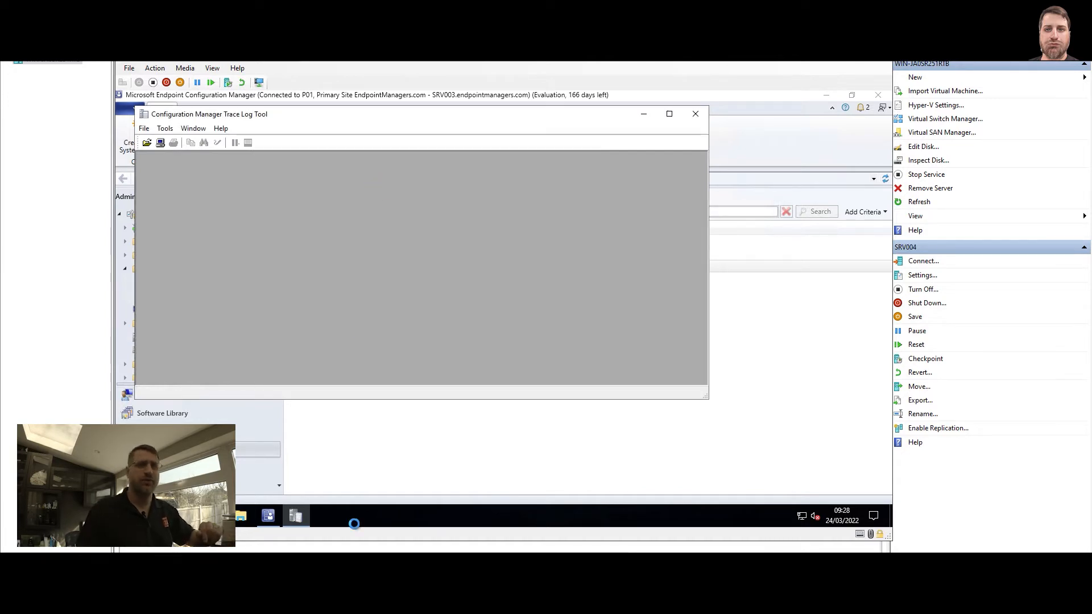
Switch to the SRV004 virtual machine and browse to the SMS\Logs folder on its SCCM (D:) drive
{"action": "mouse_move", "coordinate": [428, 603]}
{"action": "left_click", "coordinate": [515, 542]}
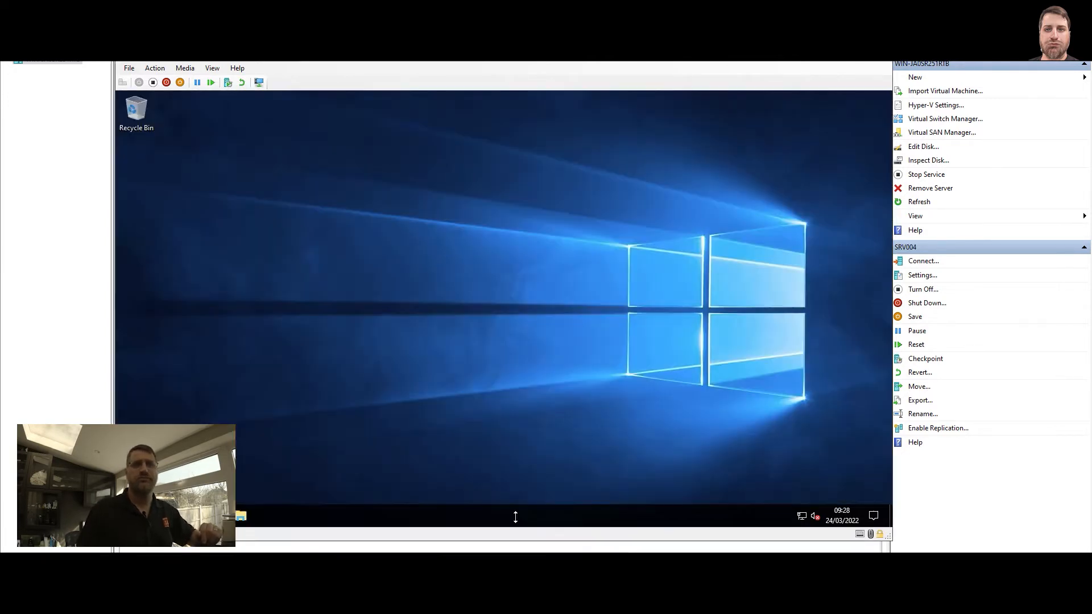
{"action": "key", "text": "super+e"}
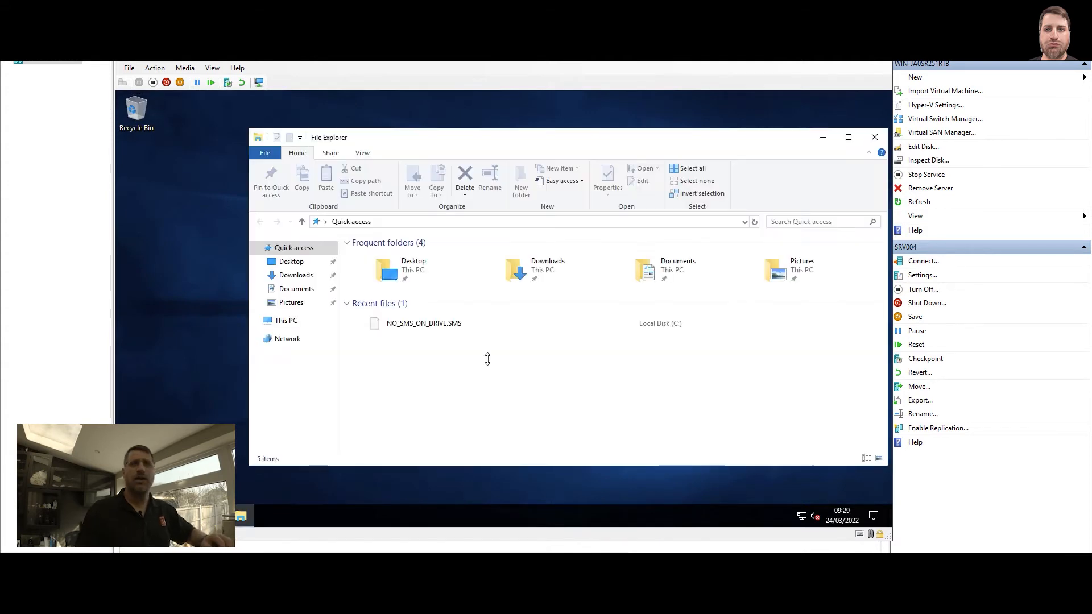
{"action": "left_click", "coordinate": [285, 320]}
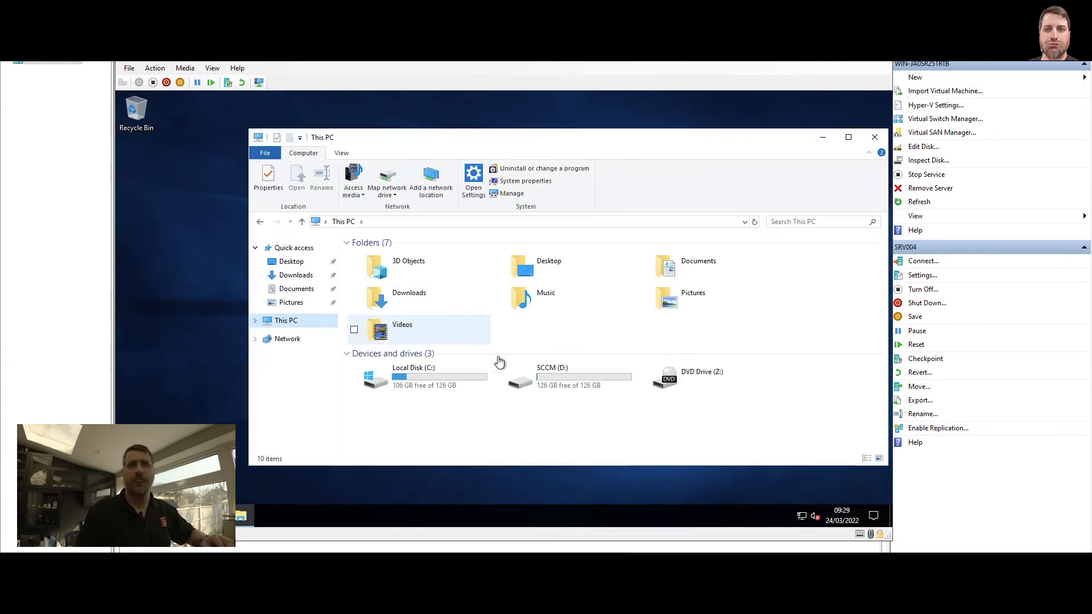
{"action": "double_click", "coordinate": [519, 378]}
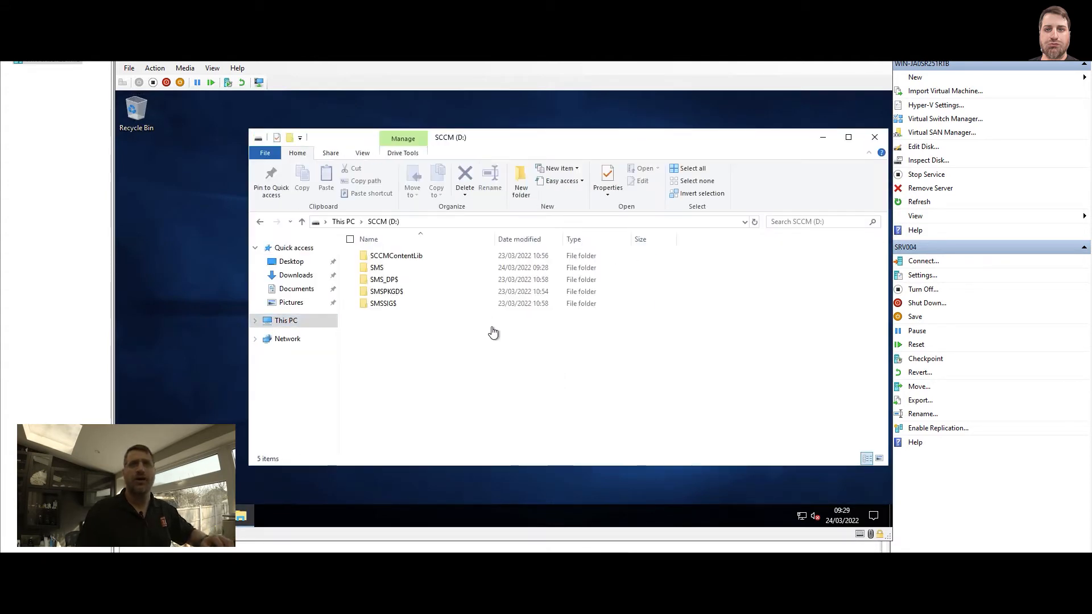
{"action": "double_click", "coordinate": [387, 274]}
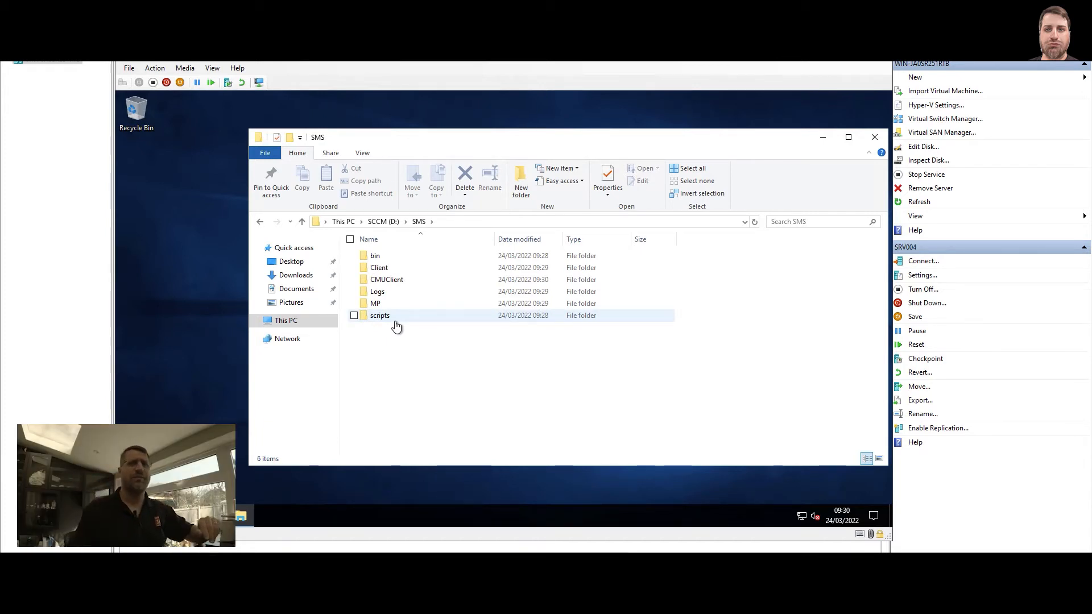
{"action": "double_click", "coordinate": [381, 294]}
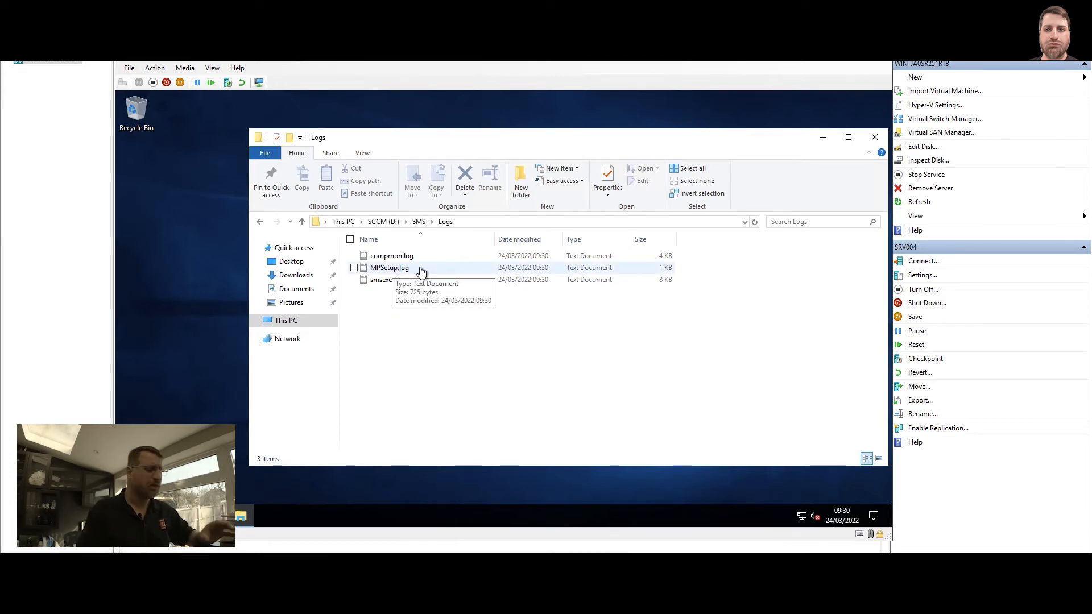
Open MPSetup.log and examine the lines about the SMSMP role's prerequisites and their installation
{"action": "double_click", "coordinate": [417, 268]}
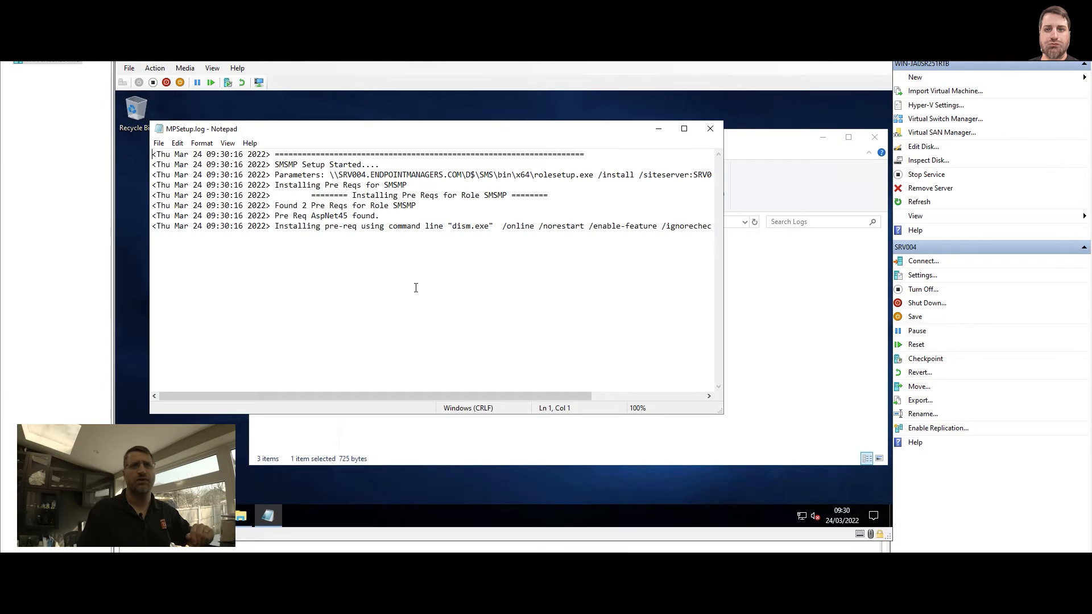
{"action": "left_click_drag", "start_coordinate": [275, 226], "coordinate": [516, 228]}
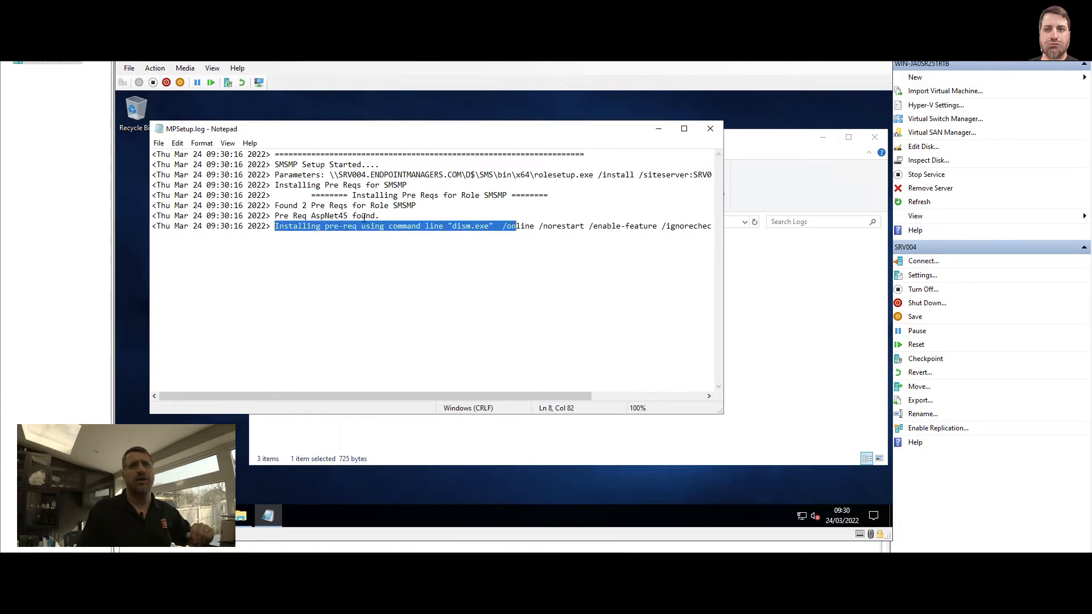
{"action": "left_click_drag", "start_coordinate": [273, 216], "coordinate": [385, 206]}
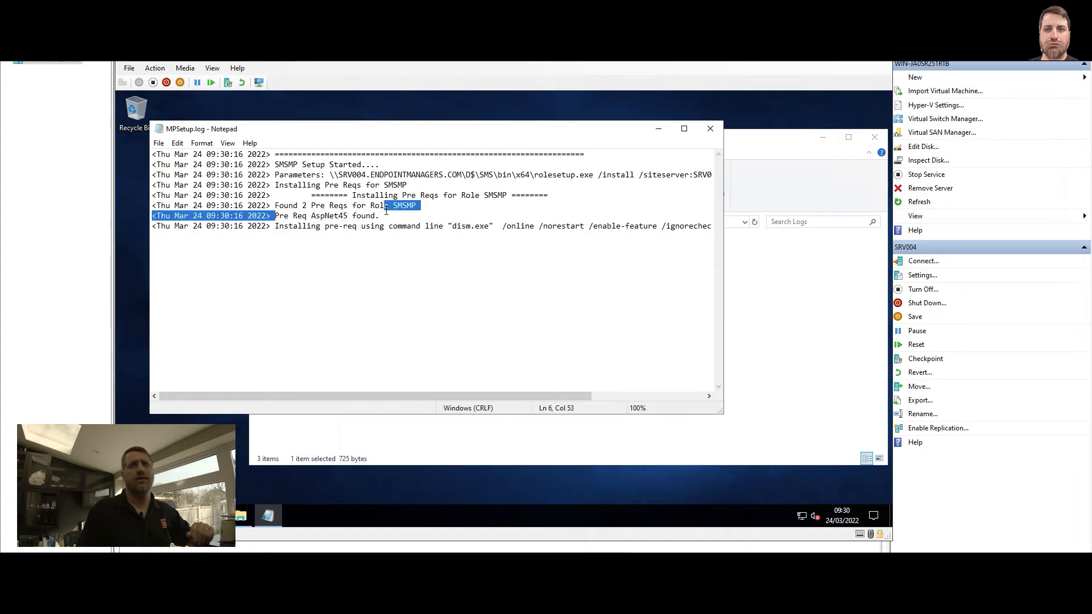
{"action": "left_click", "coordinate": [381, 217]}
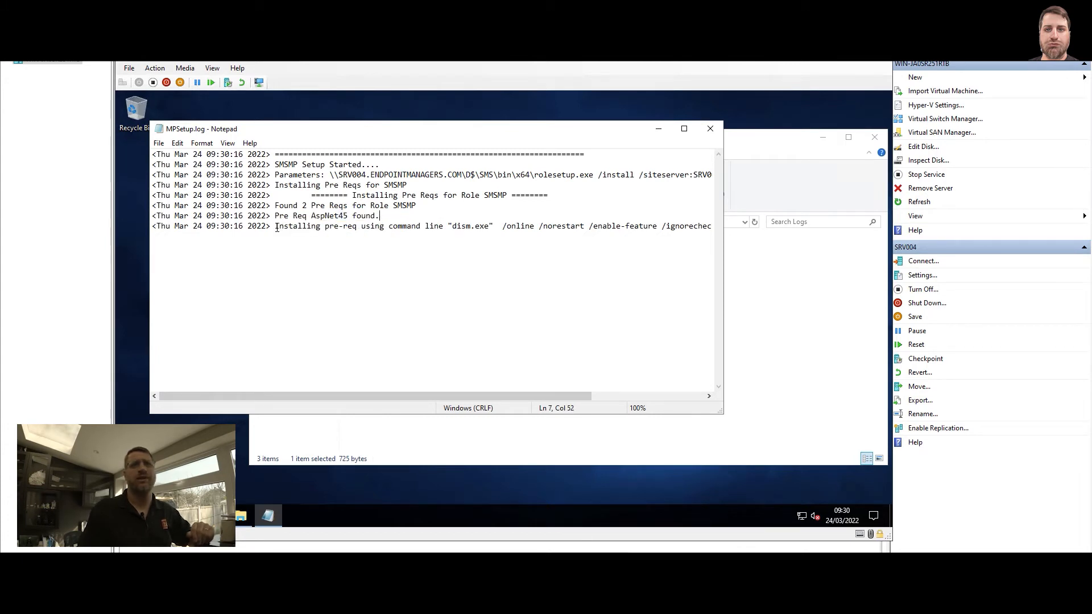
{"action": "left_click_drag", "start_coordinate": [277, 228], "coordinate": [516, 221]}
{"action": "left_click", "coordinate": [514, 234]}
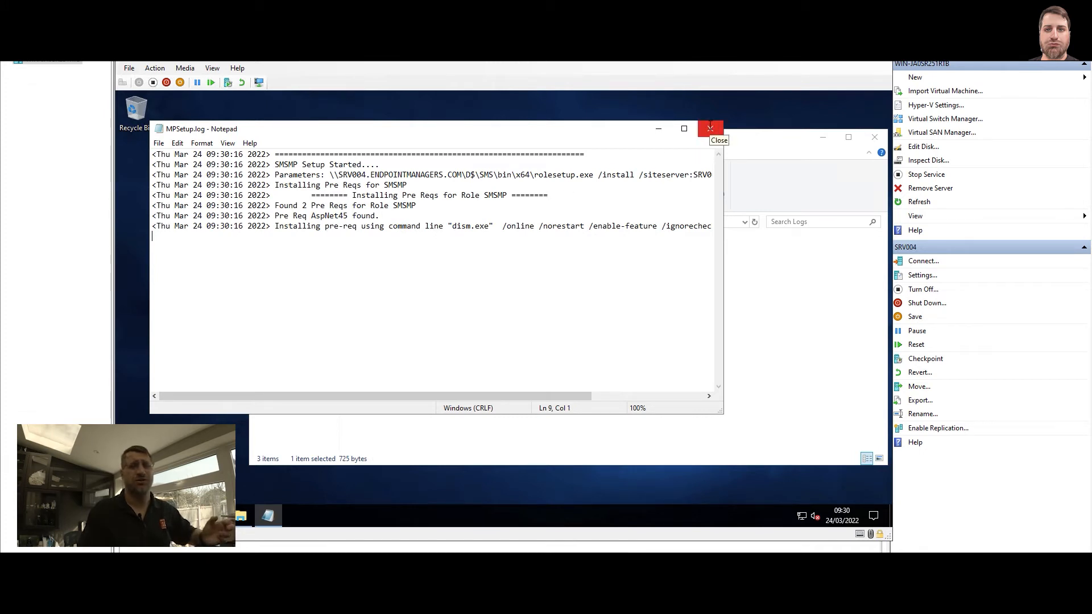
Close MPSetup.log and browse to the SMS_P01\tools folder on the srv003 network server
{"action": "left_click", "coordinate": [710, 129]}
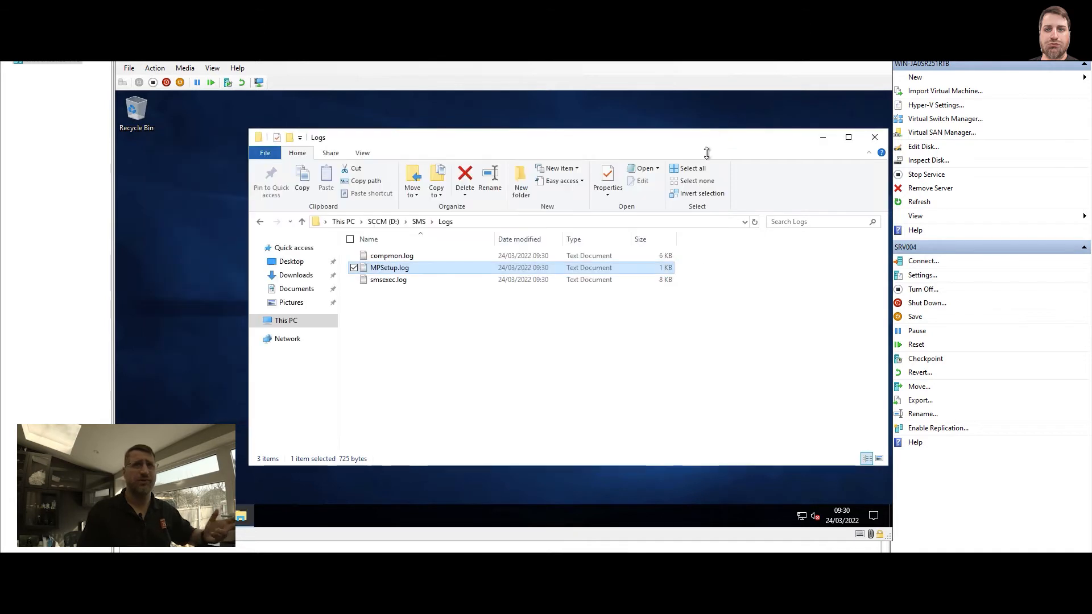
{"action": "key", "text": "super+r"}
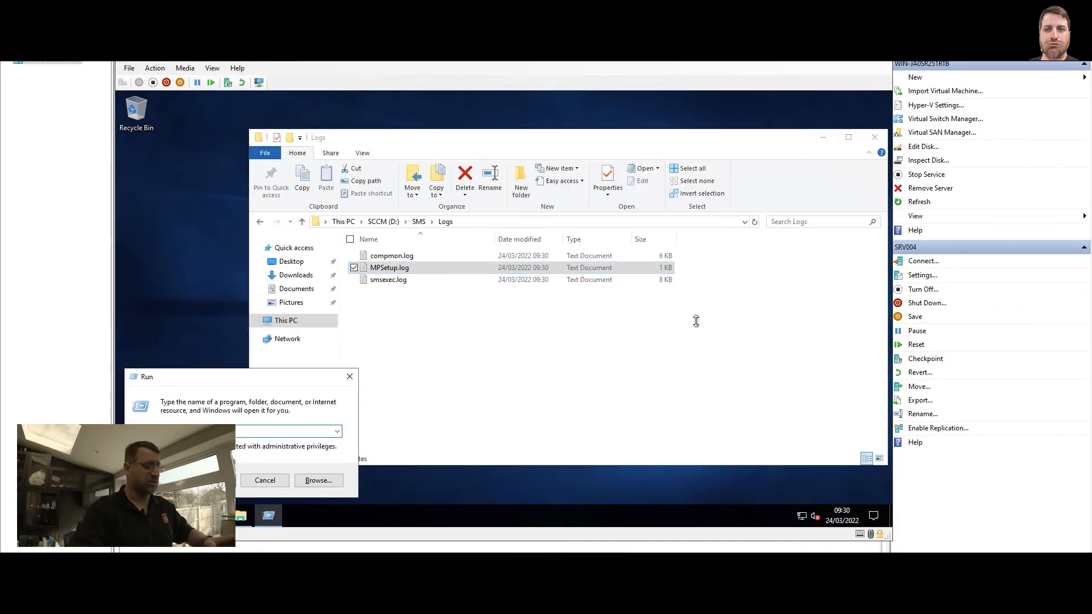
{"action": "type", "text": "\\"}
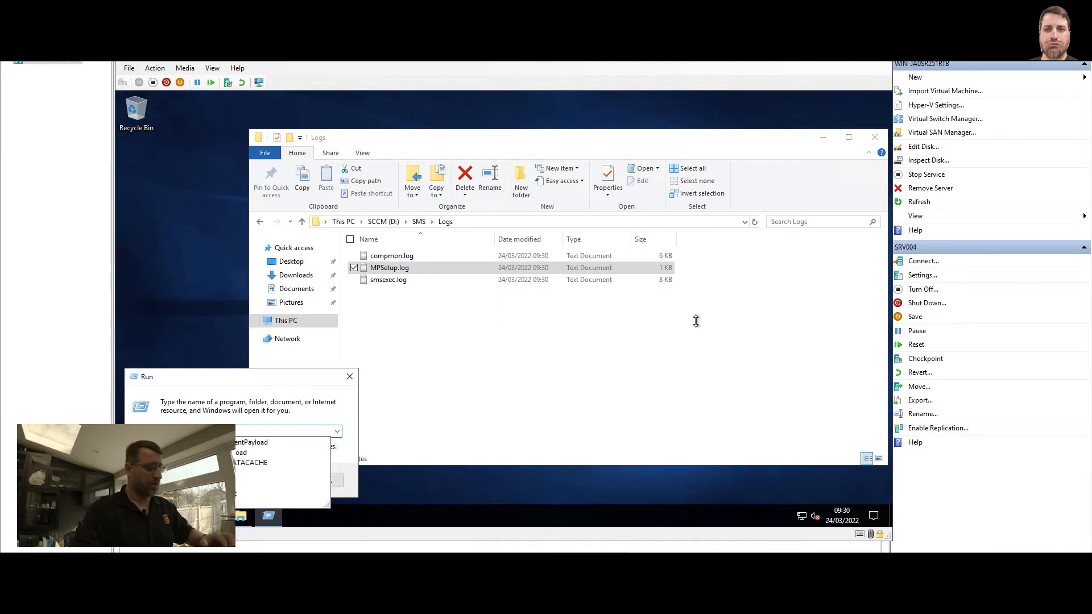
{"action": "key", "text": "Return"}
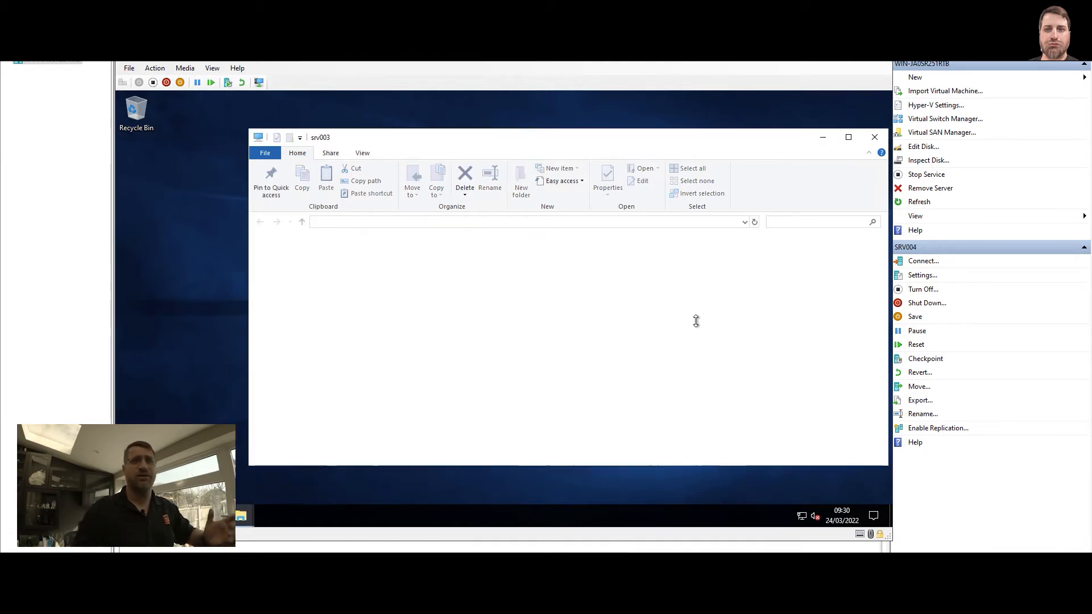
{"action": "left_click", "coordinate": [413, 280]}
{"action": "double_click", "coordinate": [414, 280]}
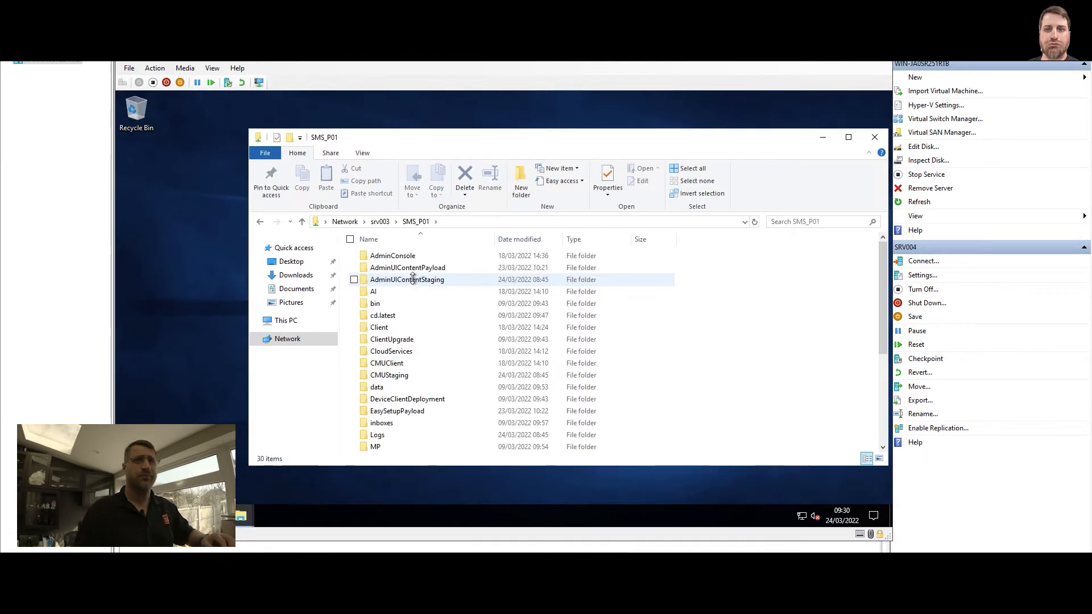
{"action": "scroll", "coordinate": [412, 376], "scroll_direction": "down", "scroll_amount": 2}
{"action": "scroll", "coordinate": [411, 377], "scroll_direction": "down", "scroll_amount": 3}
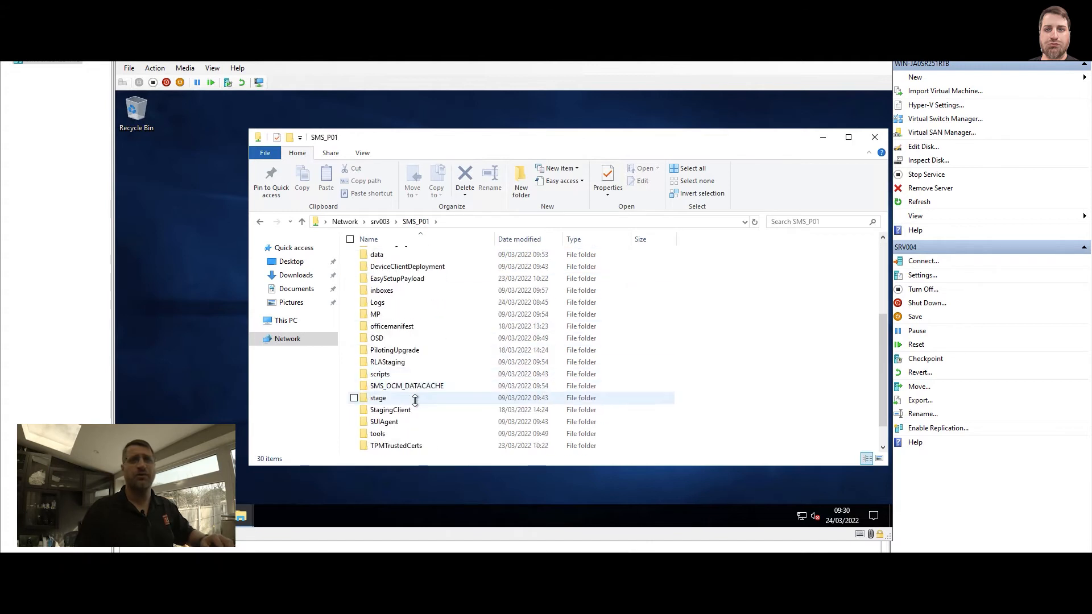
{"action": "left_click", "coordinate": [382, 410]}
{"action": "double_click", "coordinate": [382, 410]}
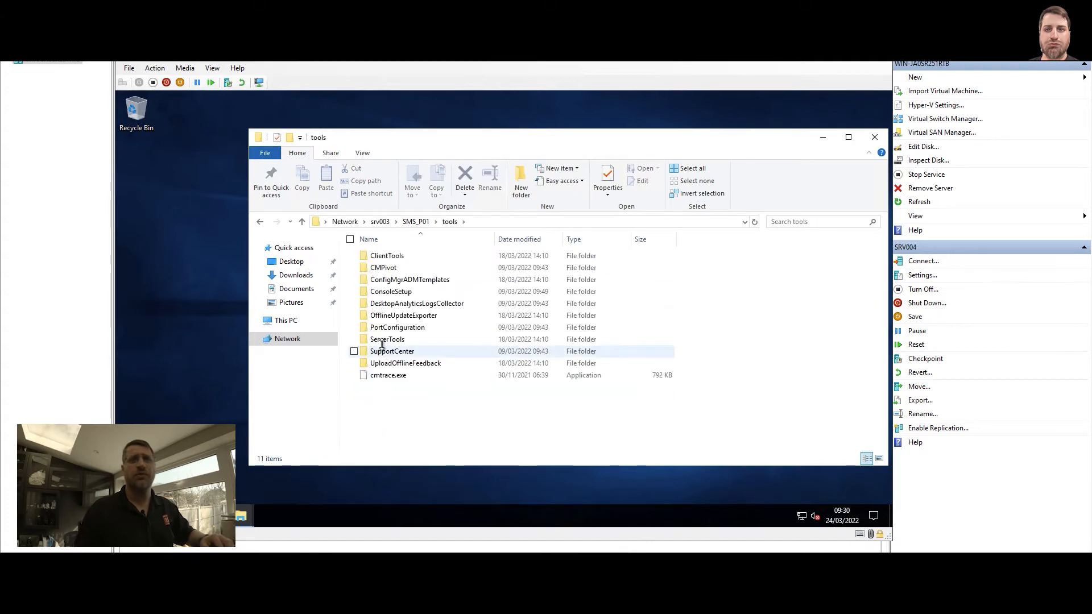
Copy cmtrace.exe from the srv003 tools folder into C:\Windows on SRV004
{"action": "left_click", "coordinate": [383, 375]}
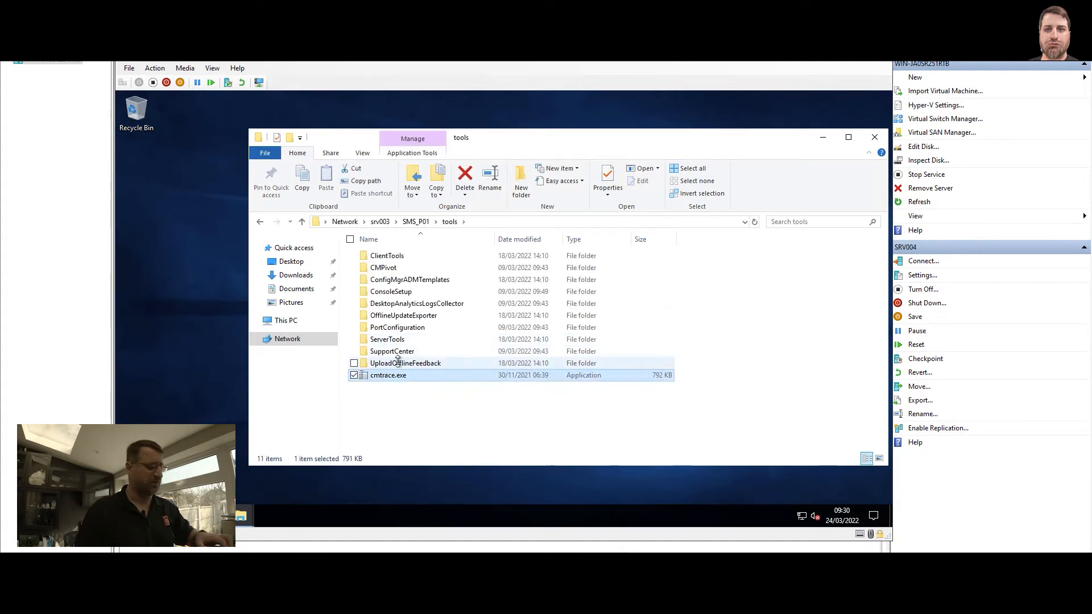
{"action": "left_click", "coordinate": [487, 221]}
{"action": "type", "text": "c:\\windows"}
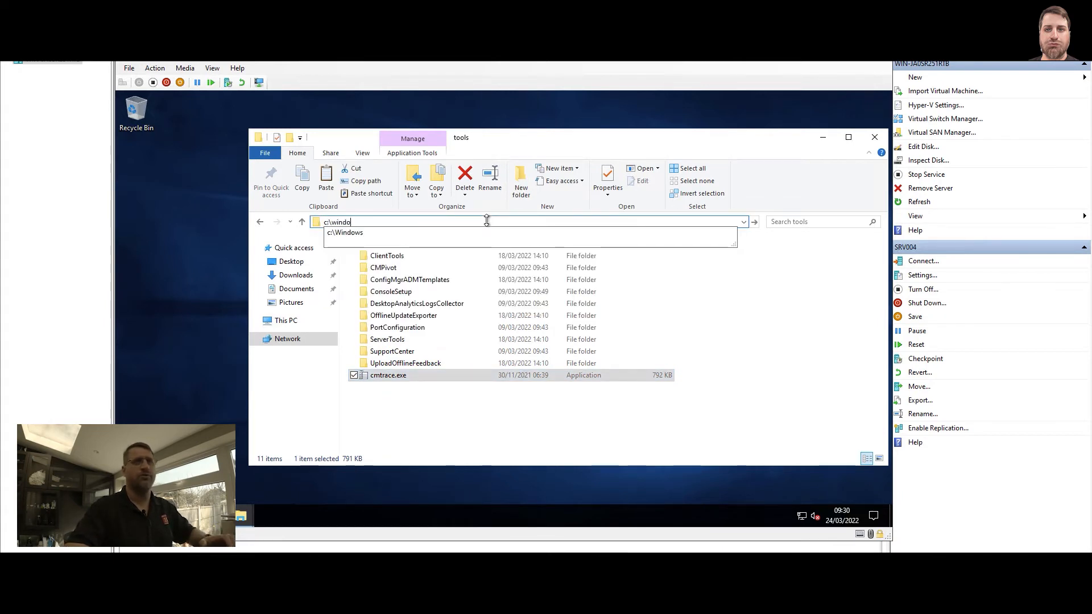
{"action": "key", "text": "Return"}
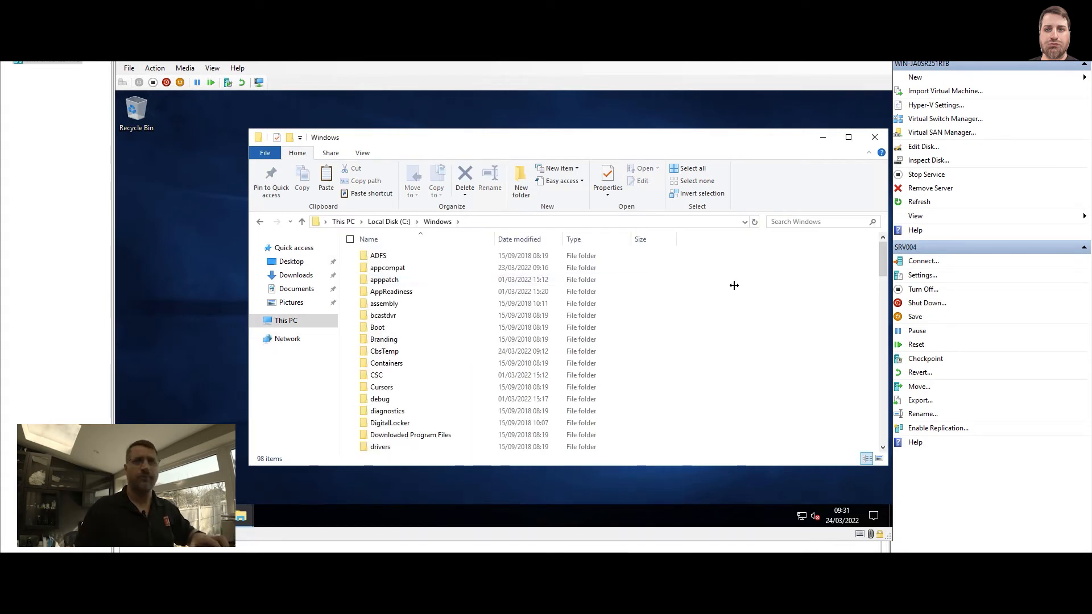
{"action": "key", "text": "ctrl+v"}
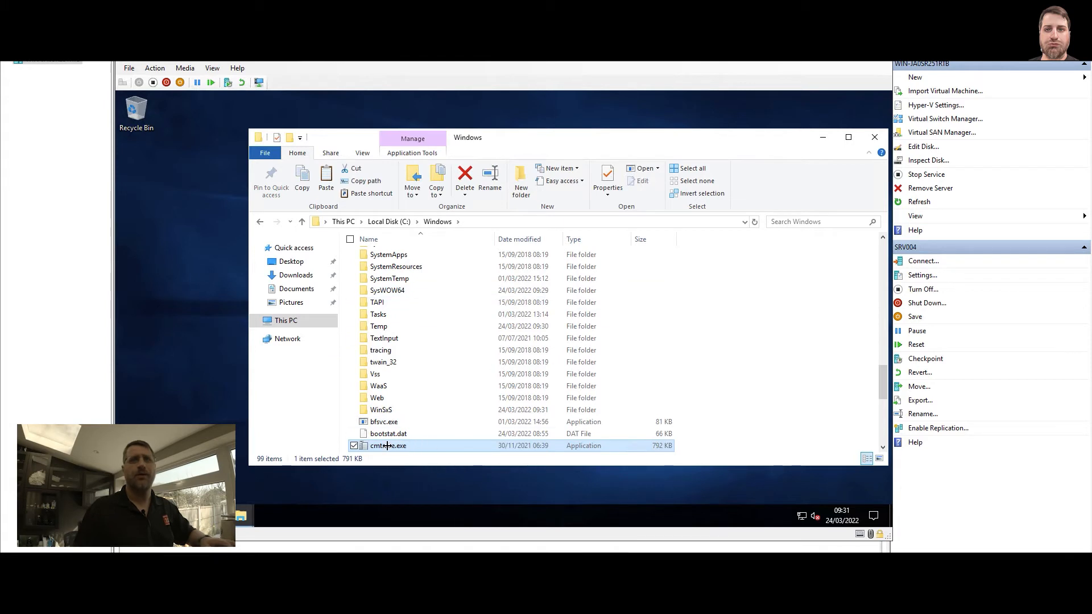
Run cmtrace.exe from C:\Windows, accept it as the default log viewer, and close it along with the Windows folder window
{"action": "double_click", "coordinate": [388, 446]}
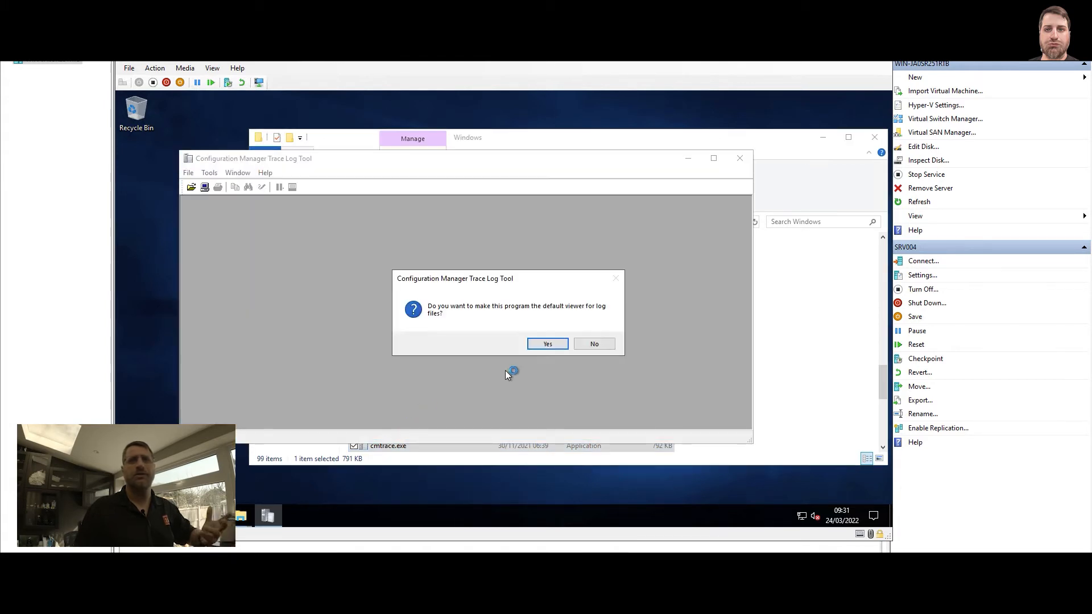
{"action": "left_click", "coordinate": [549, 343]}
{"action": "left_click", "coordinate": [740, 159]}
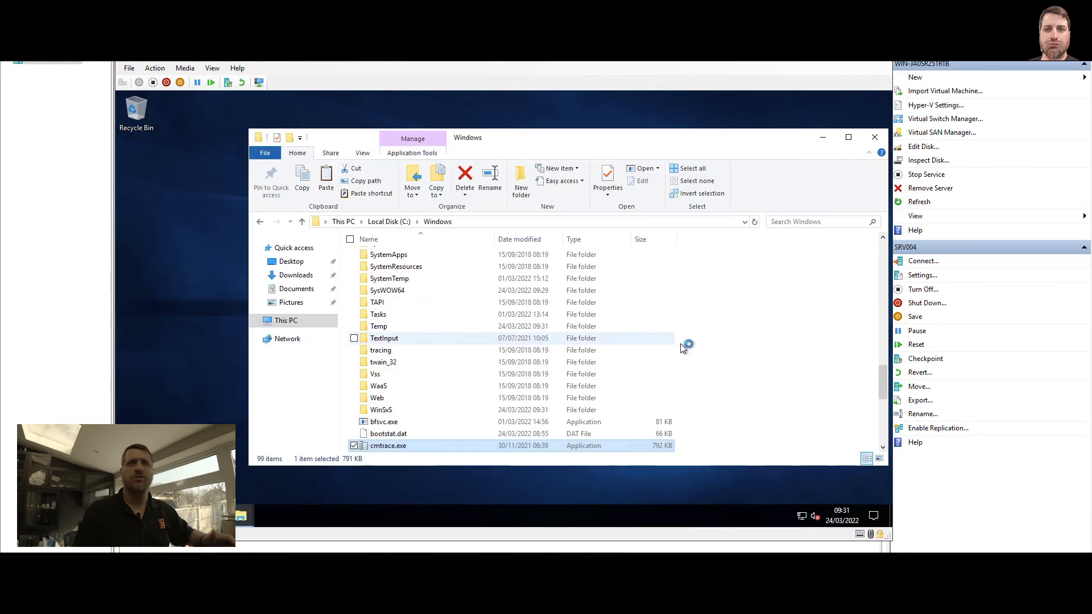
{"action": "key", "text": "alt+Left"}
{"action": "key", "text": "alt+Left"}
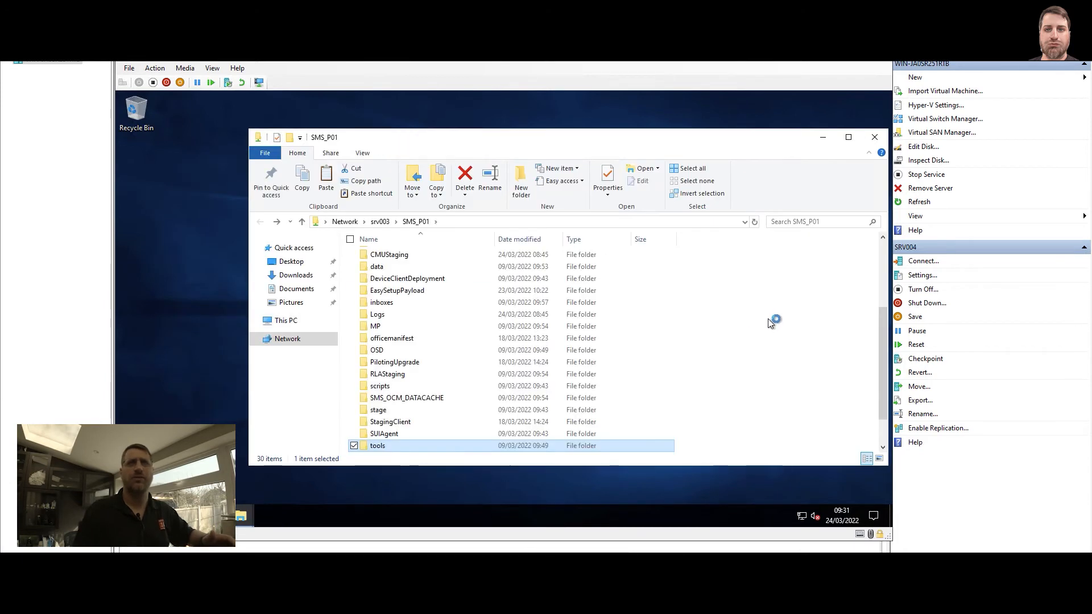
{"action": "key", "text": "alt+Left"}
{"action": "left_click", "coordinate": [875, 137]}
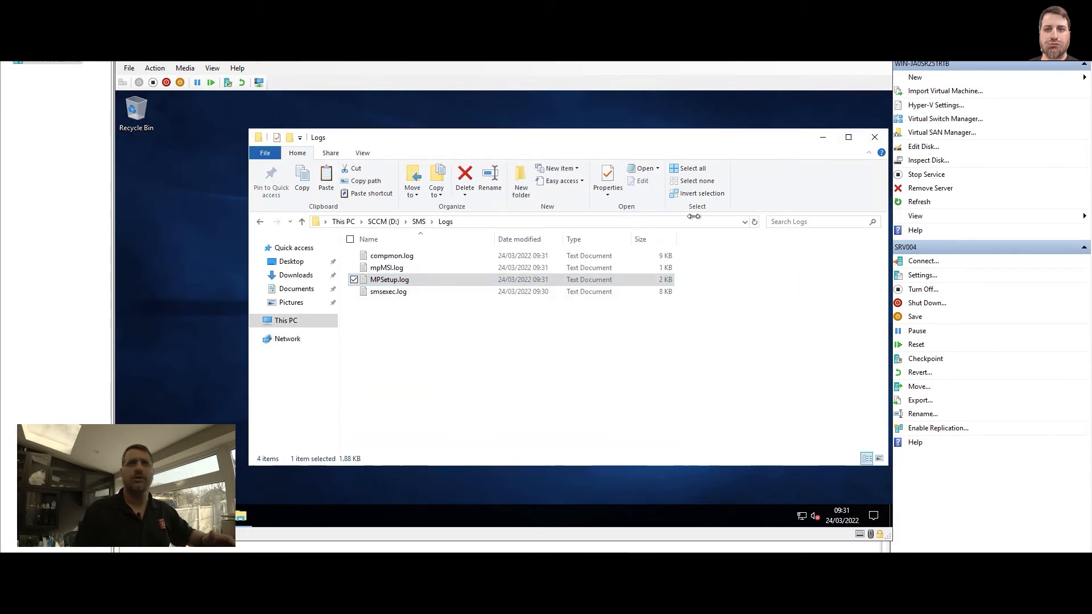
Open MPSetup.log with Configuration Manager Trace Log Tool, set it to always open .log files, and maximize the log window
{"action": "double_click", "coordinate": [401, 281]}
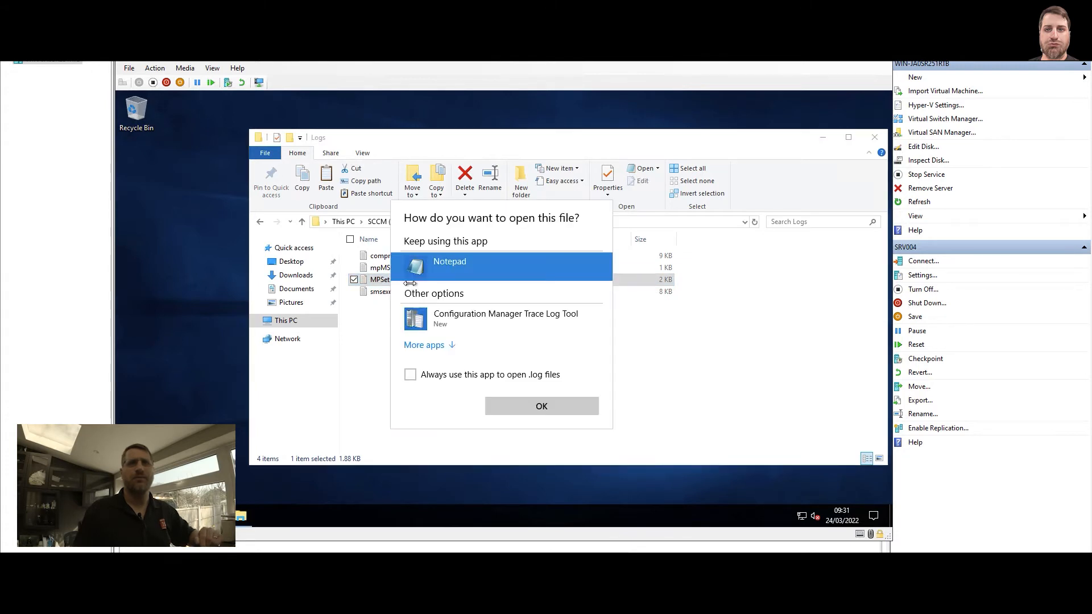
{"action": "left_click", "coordinate": [442, 319]}
{"action": "left_click", "coordinate": [410, 375]}
{"action": "left_click", "coordinate": [526, 401]}
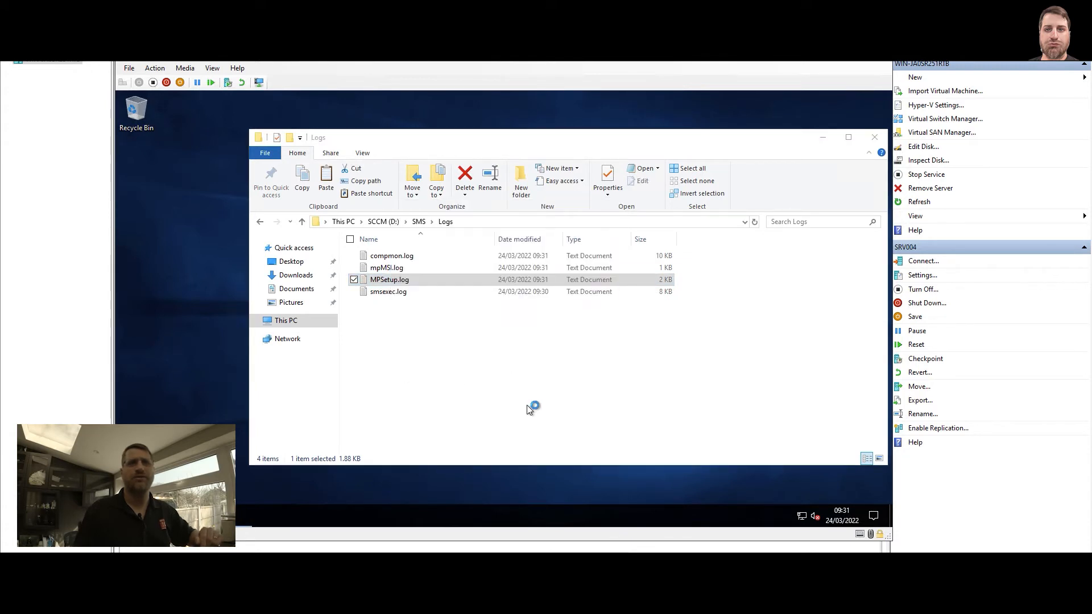
{"action": "double_click", "coordinate": [354, 188]}
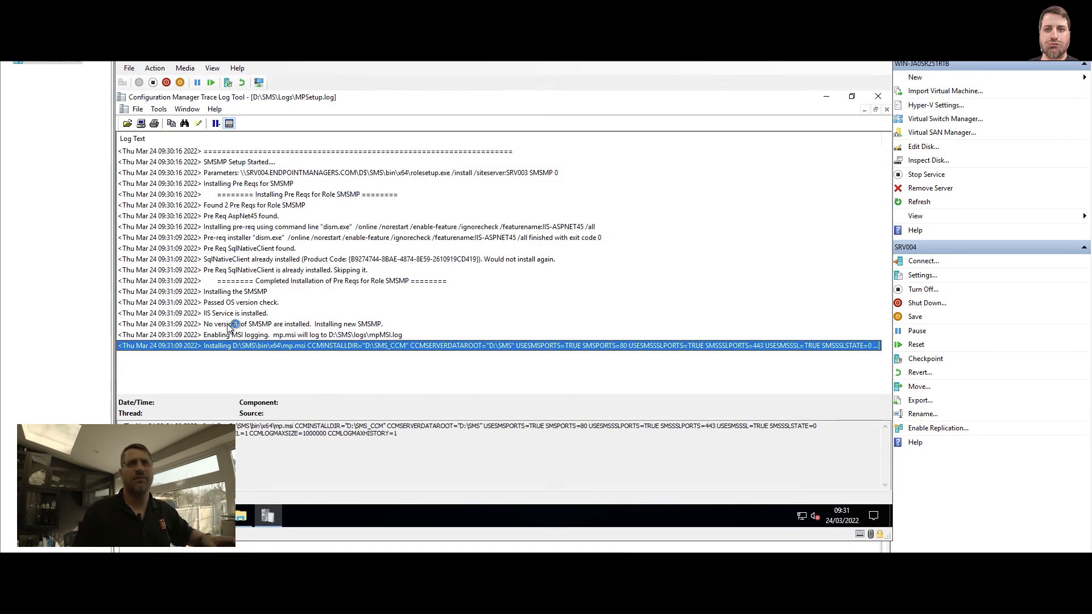
Open mpMSI.log from the Logs folder in a maximized window and follow the management point's MSI installation entries
{"action": "key", "text": "alt+Tab"}
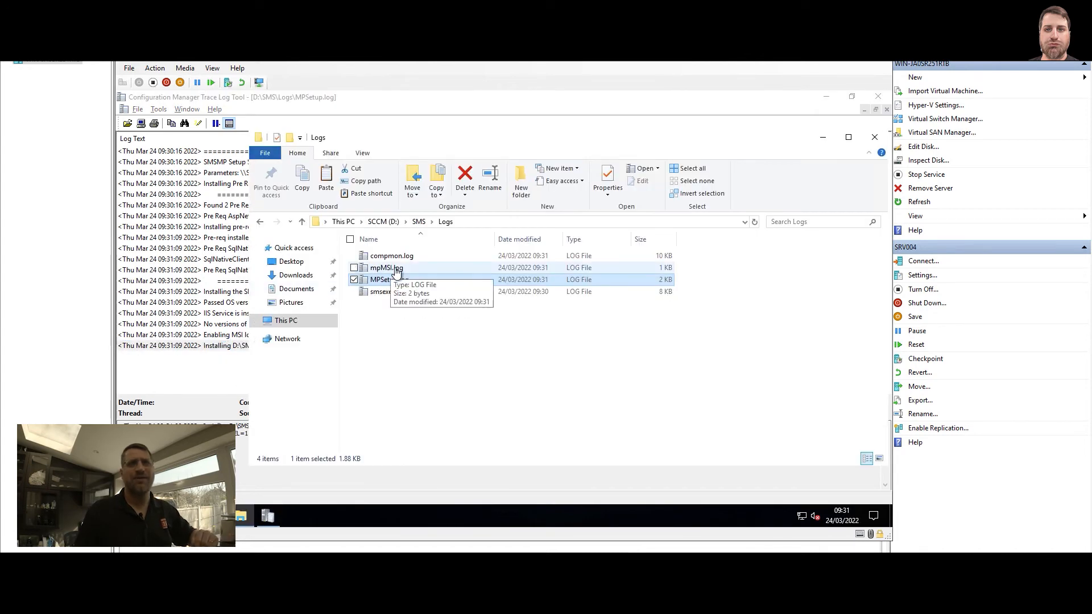
{"action": "double_click", "coordinate": [385, 269]}
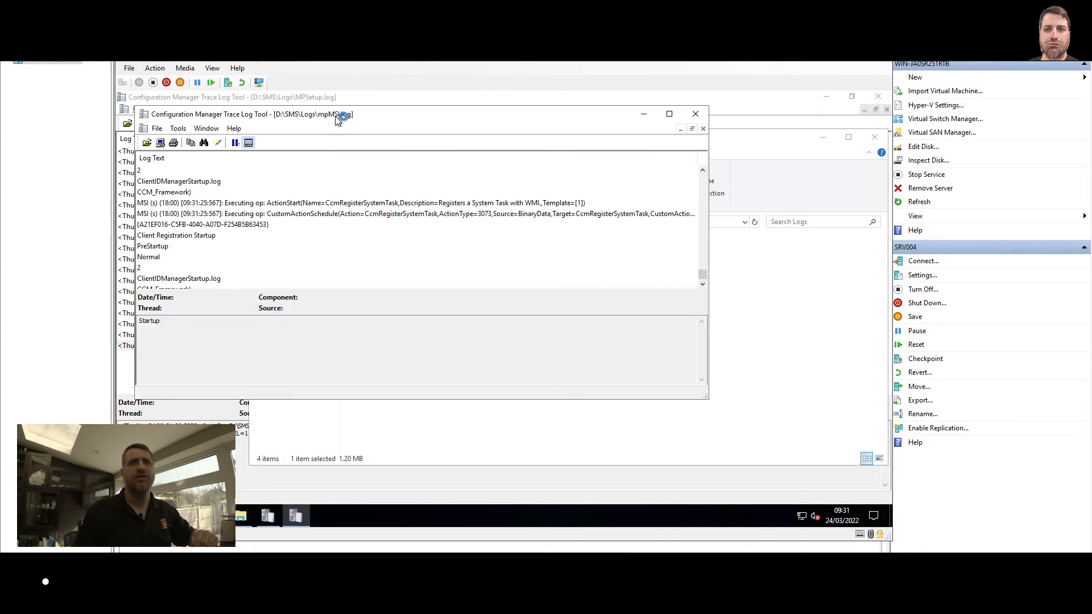
{"action": "double_click", "coordinate": [342, 115]}
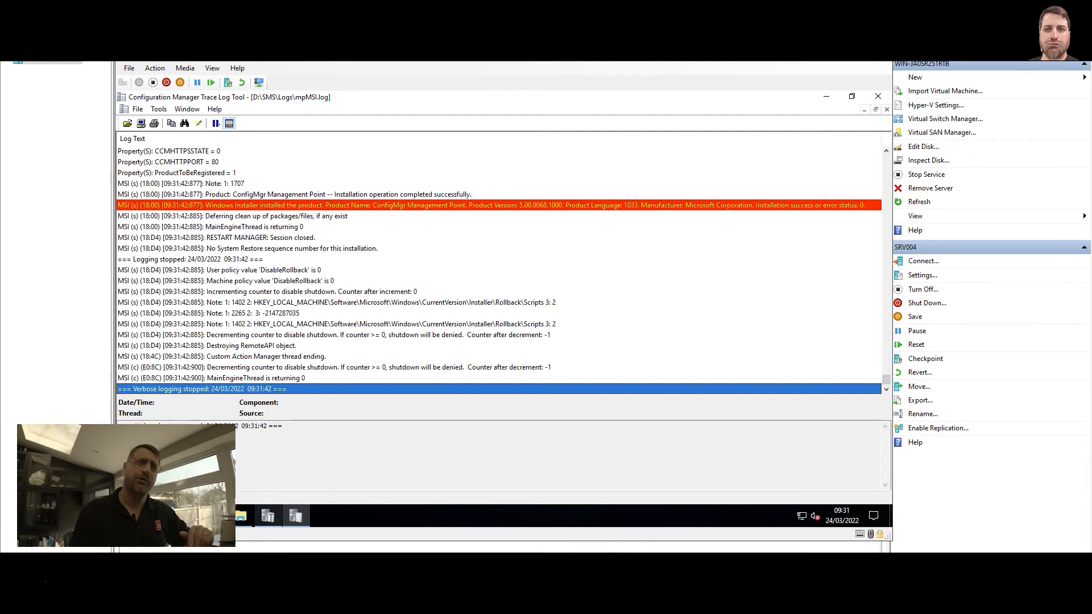
Return to MPSetup.log, examine the prerequisite lines, SMSMP installation lines and mp.msi return code, and close both logs
{"action": "left_click", "coordinate": [270, 516]}
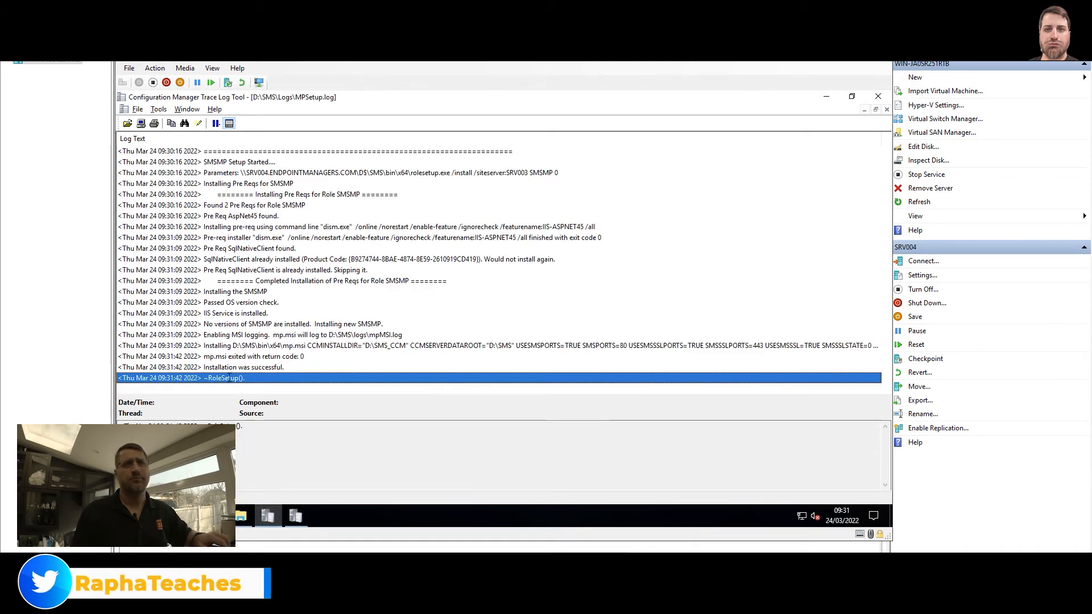
{"action": "left_click", "coordinate": [237, 367]}
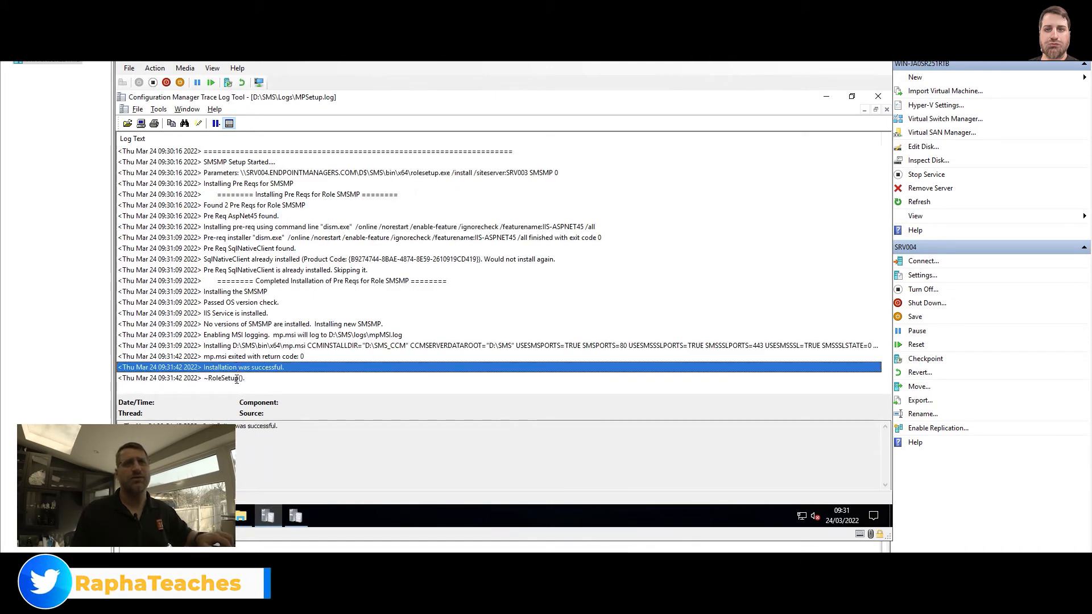
{"action": "left_click", "coordinate": [237, 379], "text": "shift"}
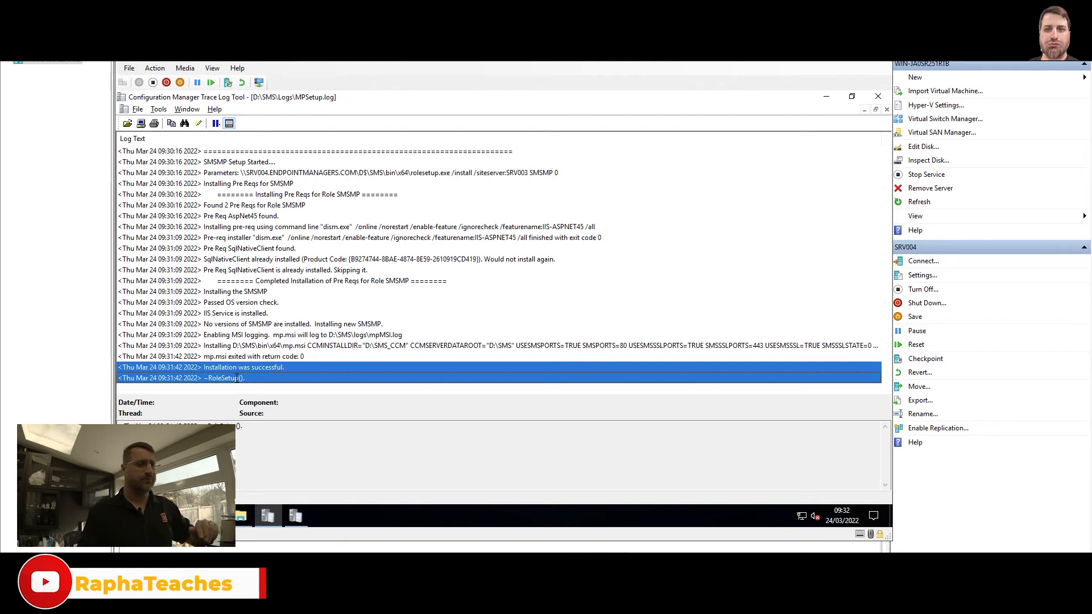
{"action": "left_click", "coordinate": [251, 356]}
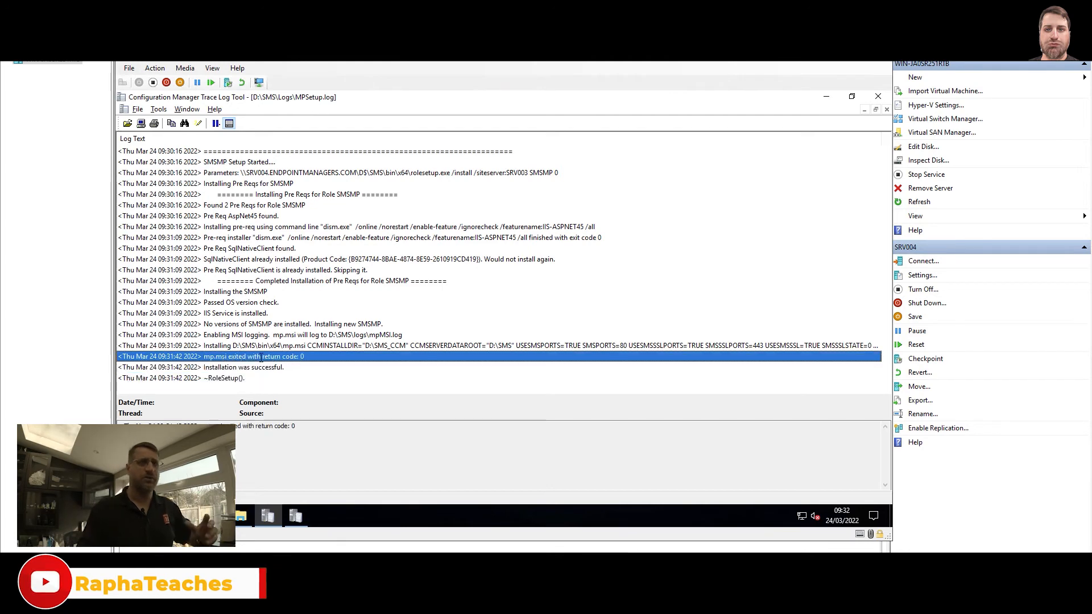
{"action": "left_click", "coordinate": [285, 194]}
{"action": "left_click", "coordinate": [298, 271], "text": "shift"}
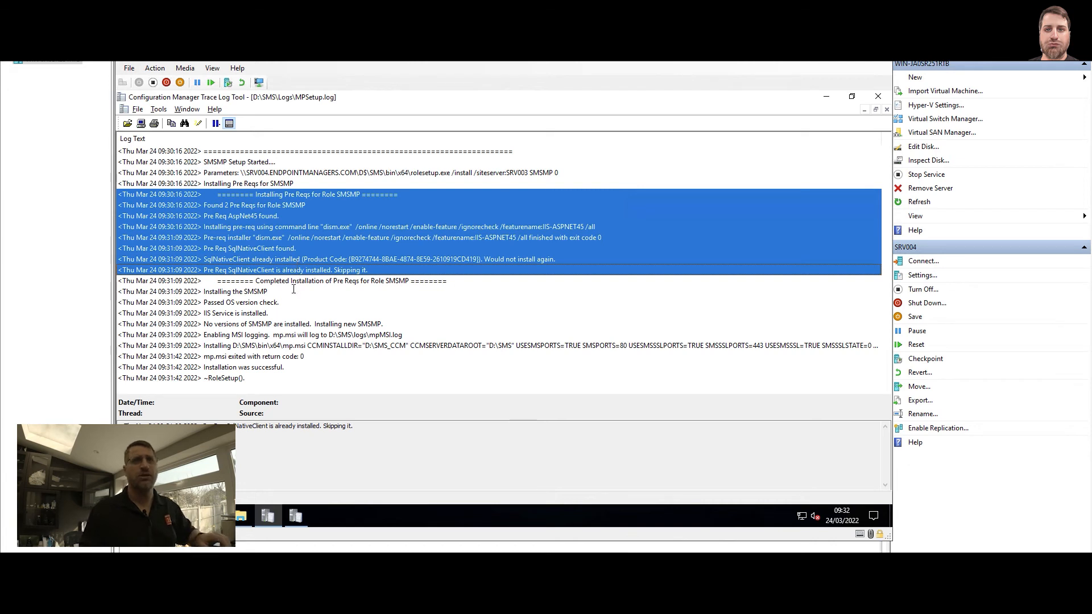
{"action": "left_click", "coordinate": [294, 291]}
{"action": "left_click", "coordinate": [272, 378], "text": "shift"}
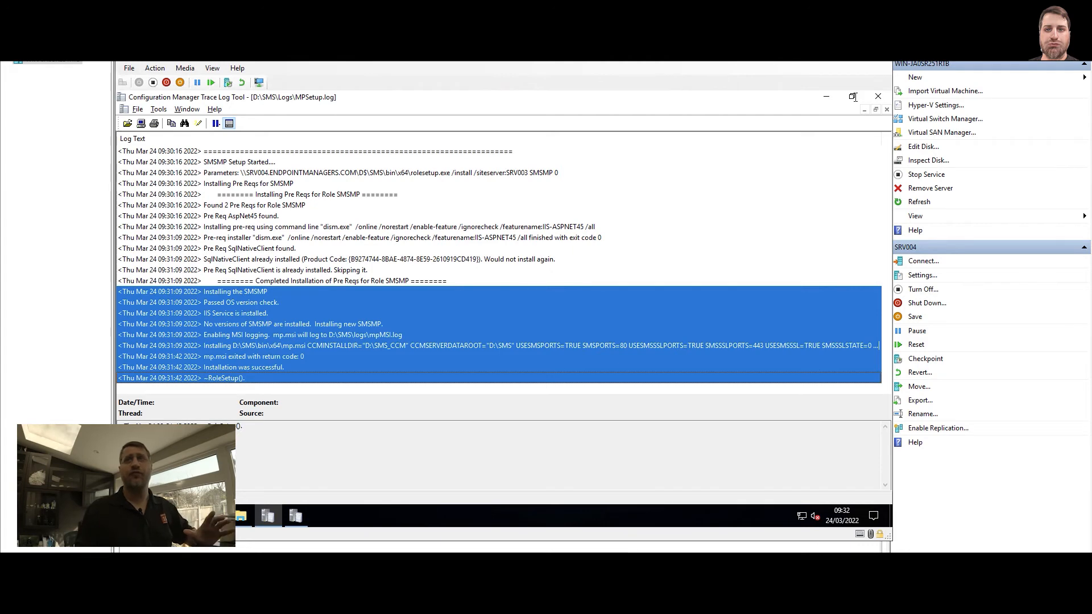
{"action": "left_click", "coordinate": [878, 96]}
{"action": "left_click", "coordinate": [879, 96]}
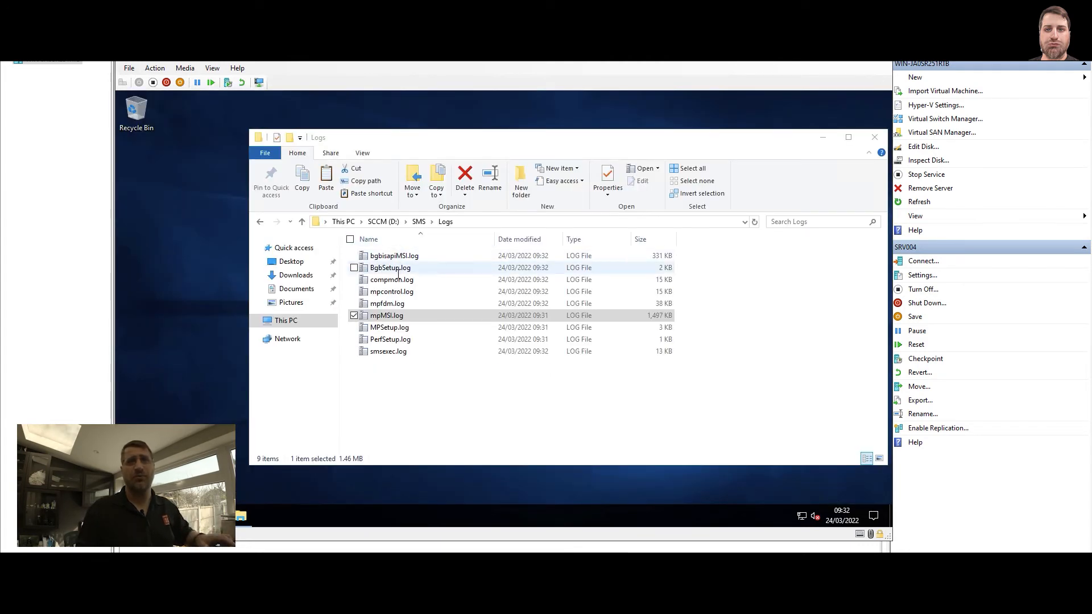
Open mpcontrol.log in a maximized window and examine the management point availability checks and HTTP request status entries
{"action": "left_click", "coordinate": [390, 374]}
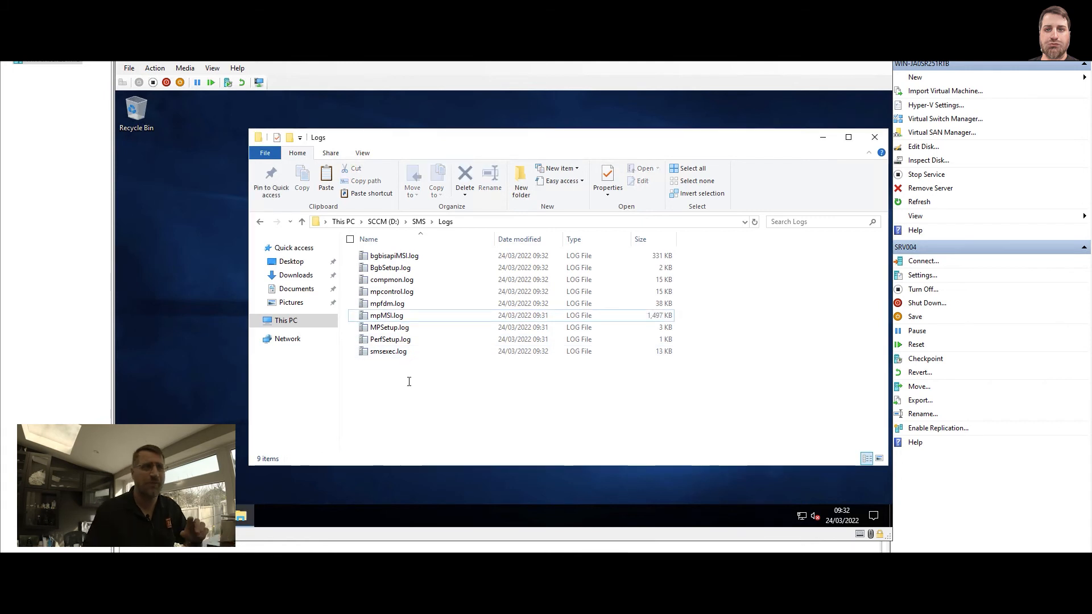
{"action": "left_click", "coordinate": [404, 291]}
{"action": "double_click", "coordinate": [412, 291]}
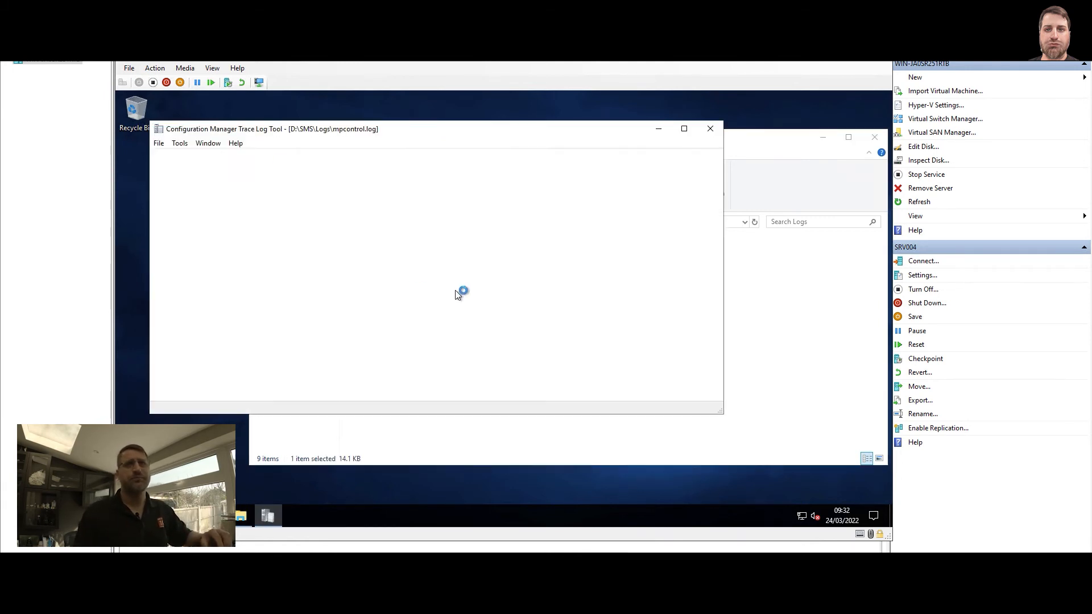
{"action": "double_click", "coordinate": [381, 121]}
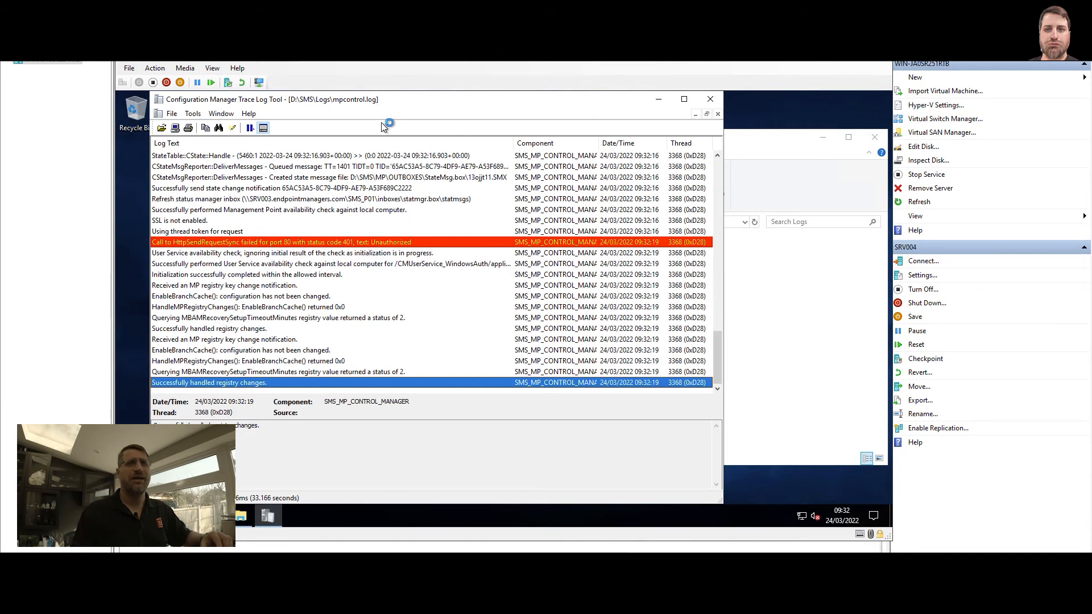
{"action": "left_click", "coordinate": [685, 99]}
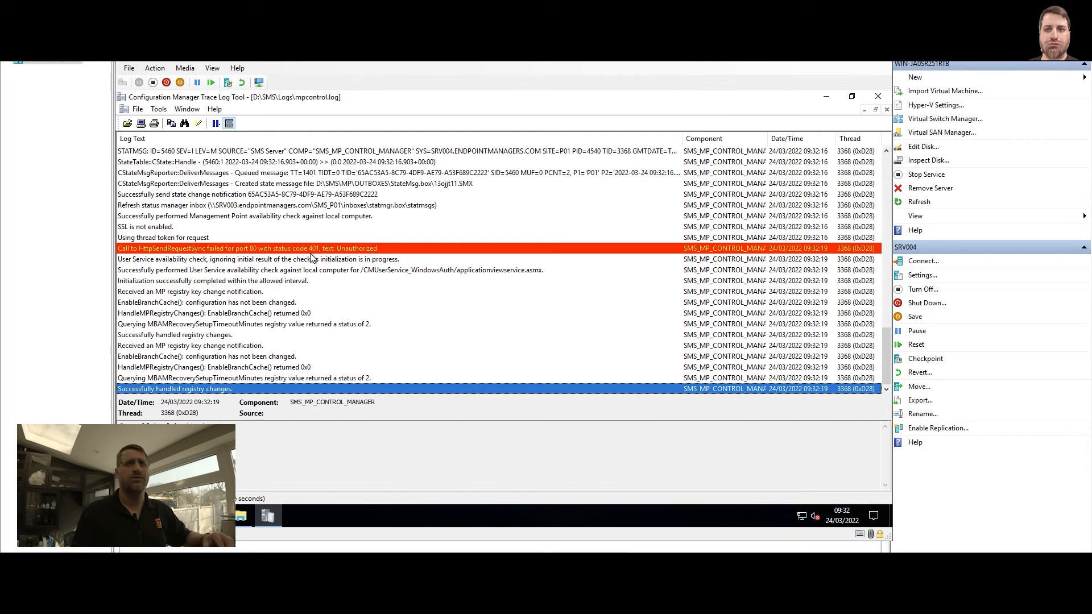
{"action": "scroll", "coordinate": [312, 257], "scroll_direction": "up", "scroll_amount": 7}
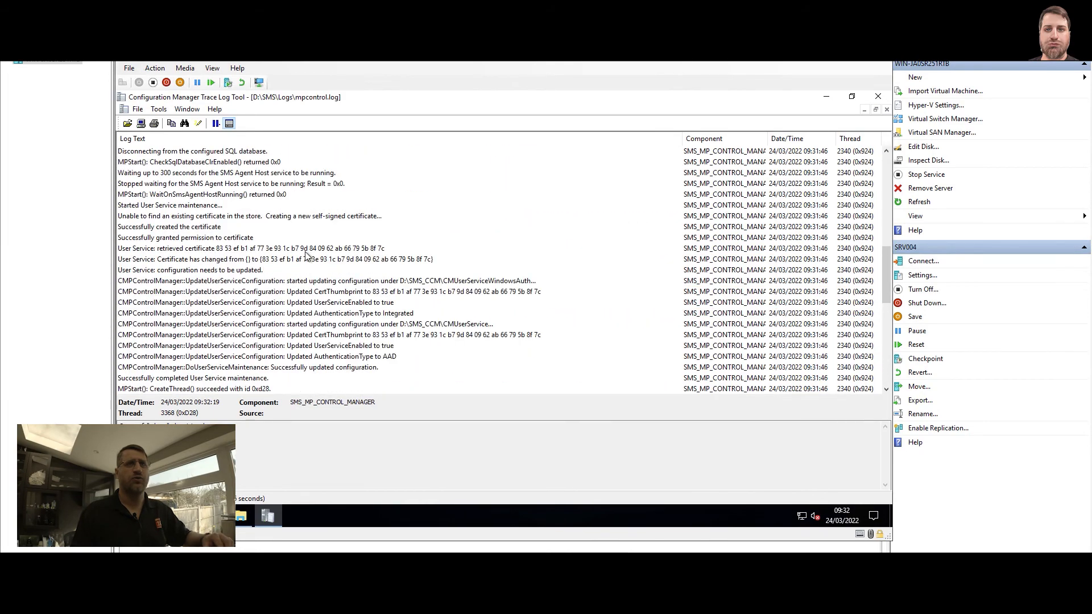
{"action": "scroll", "coordinate": [304, 251], "scroll_direction": "down", "scroll_amount": 7}
{"action": "scroll", "coordinate": [302, 251], "scroll_direction": "up", "scroll_amount": 1}
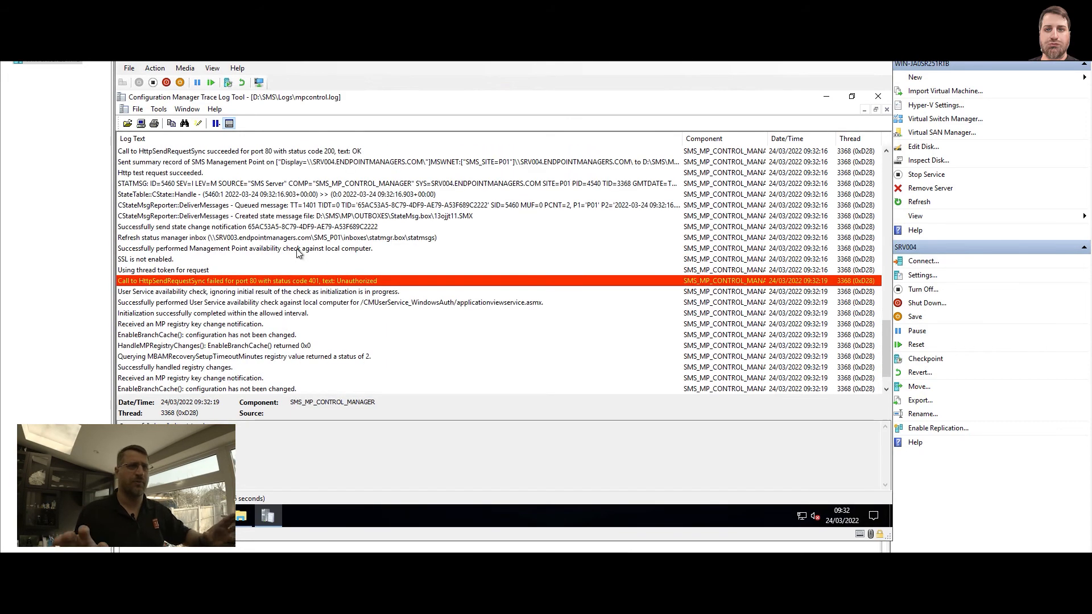
{"action": "scroll", "coordinate": [298, 252], "scroll_direction": "down", "scroll_amount": 1}
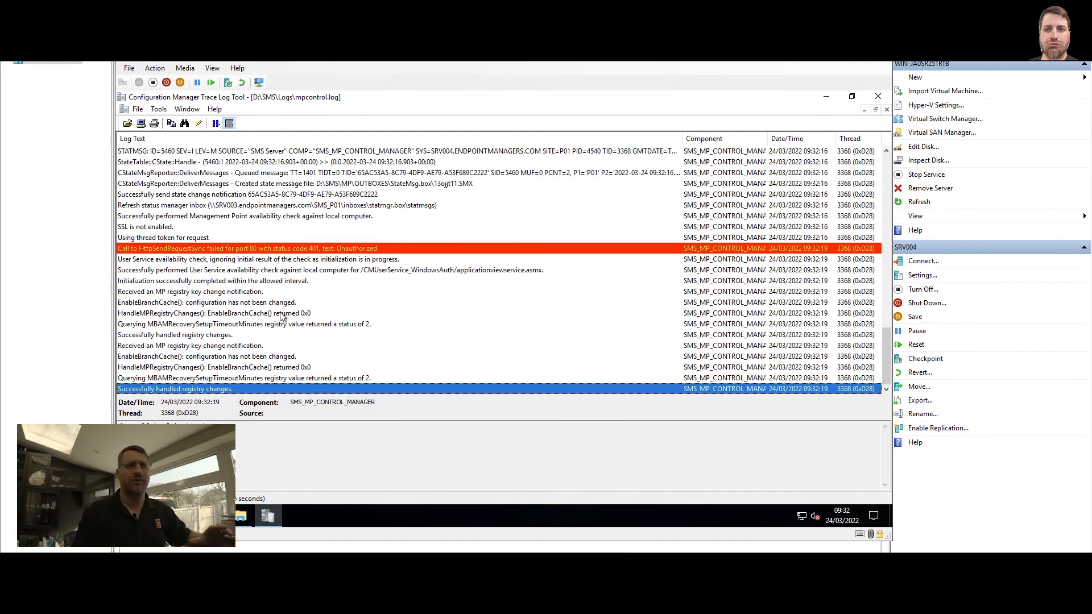
Close mpcontrol.log, switch to the virtual machine running the Configuration Manager console, and close the empty Trace Log Tool window there
{"action": "left_click", "coordinate": [872, 98]}
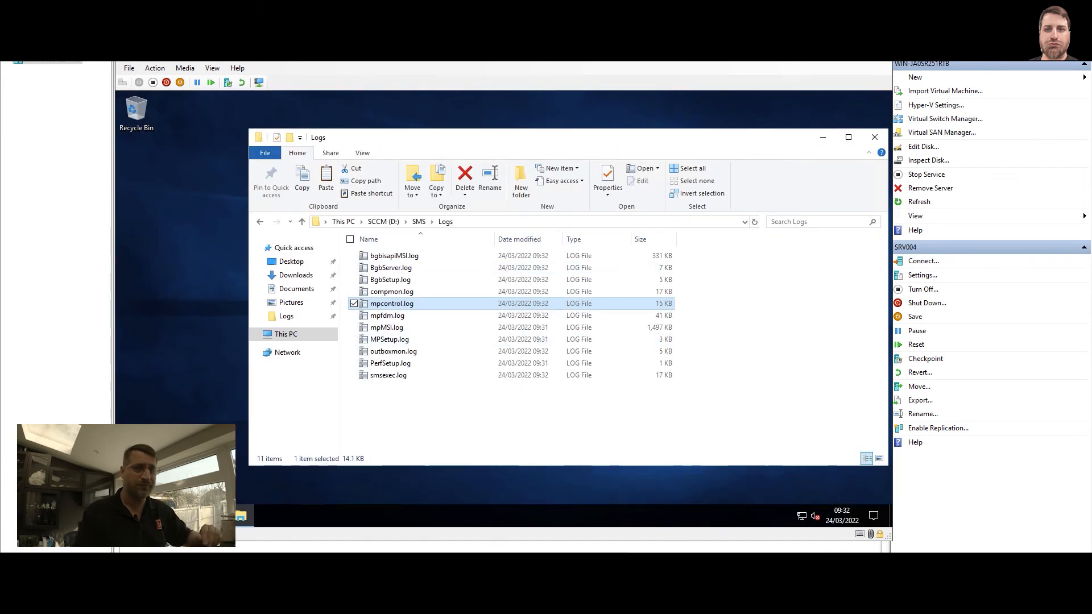
{"action": "left_click", "coordinate": [407, 545]}
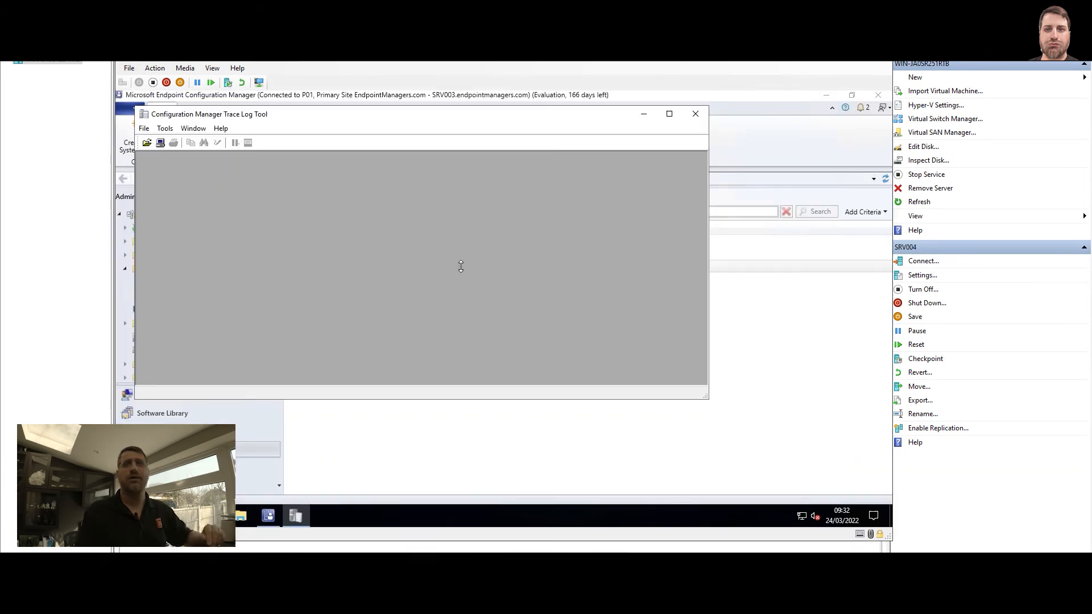
{"action": "left_click", "coordinate": [695, 114]}
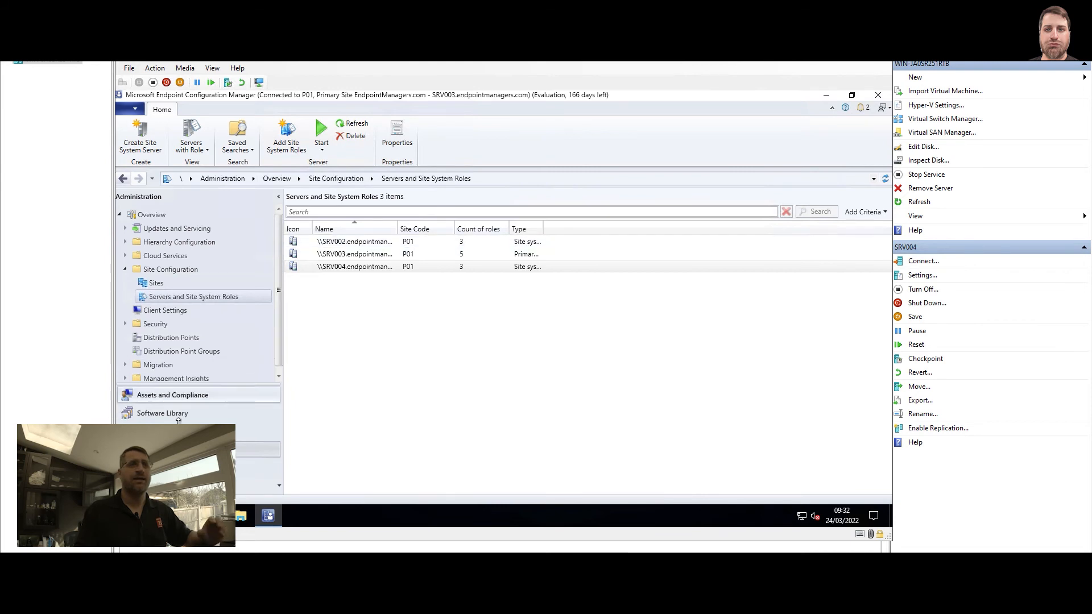
Open Component Status under System Status in the Monitoring workspace
{"action": "left_click", "coordinate": [257, 431]}
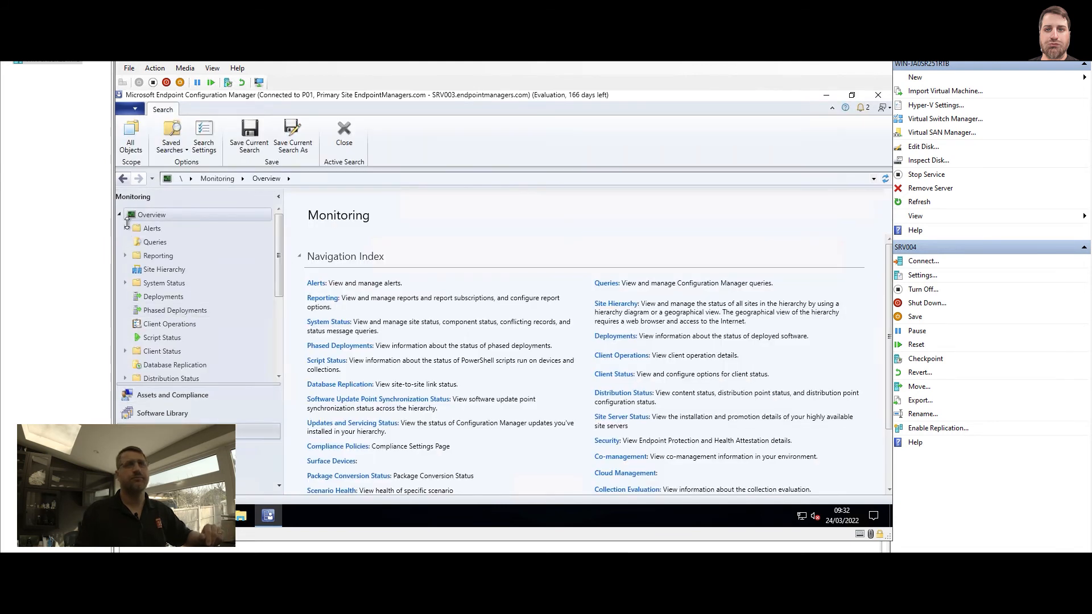
{"action": "left_click", "coordinate": [125, 283]}
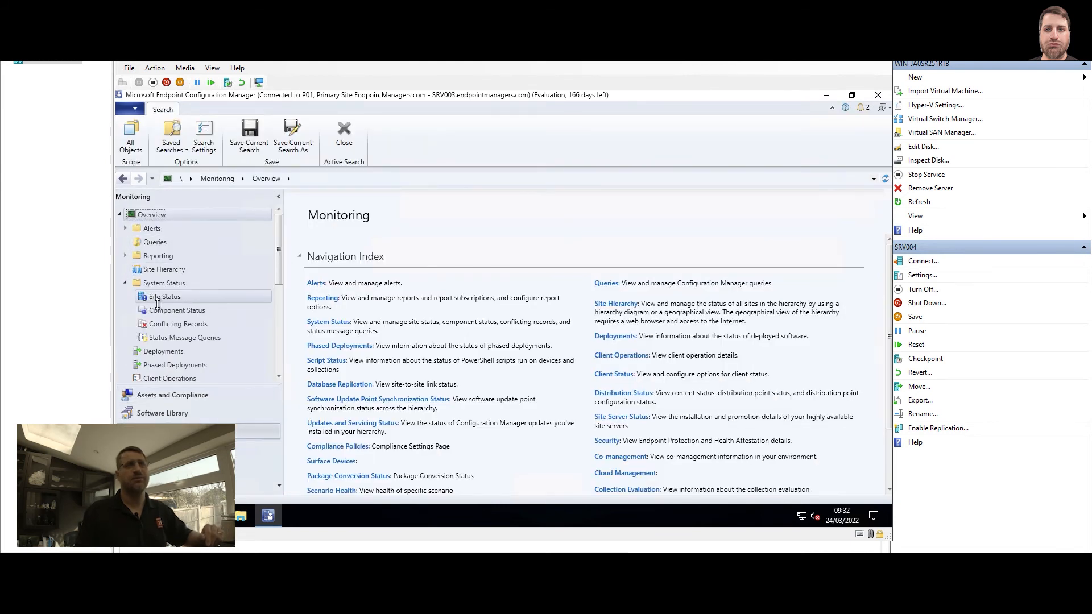
{"action": "left_click", "coordinate": [162, 310]}
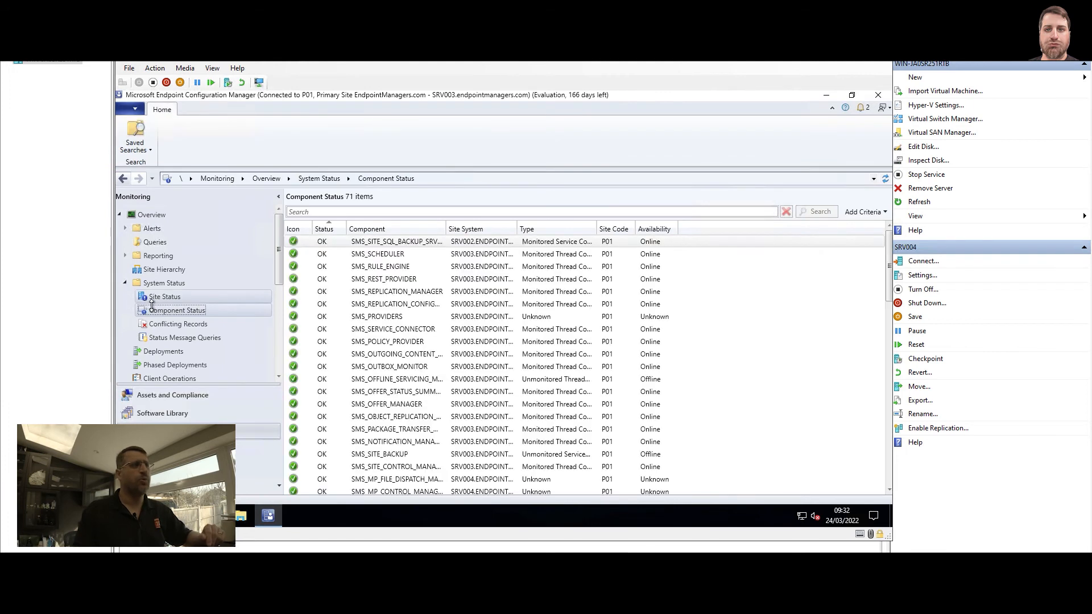
Search the component status list for MP_ and widen the Component column to fit the full component names
{"action": "left_click", "coordinate": [333, 210]}
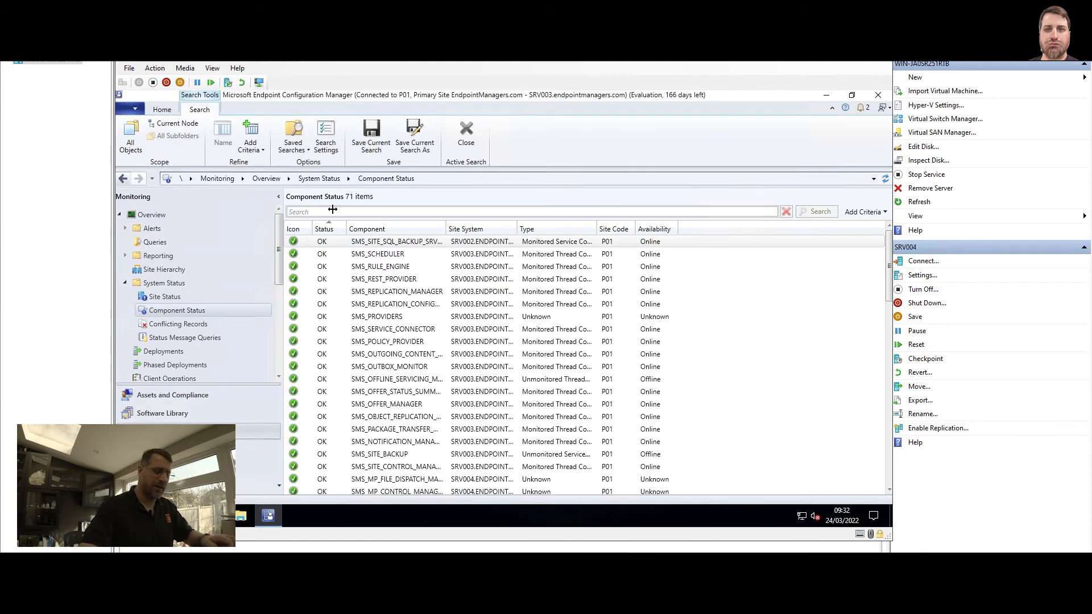
{"action": "type", "text": "MP_"}
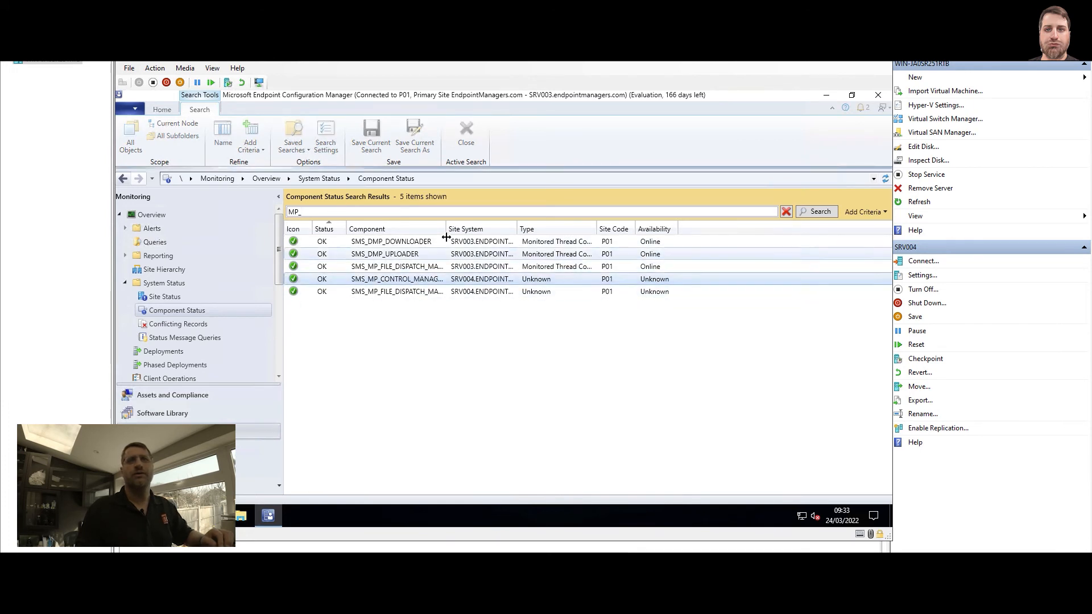
{"action": "left_click_drag", "start_coordinate": [446, 228], "coordinate": [485, 228]}
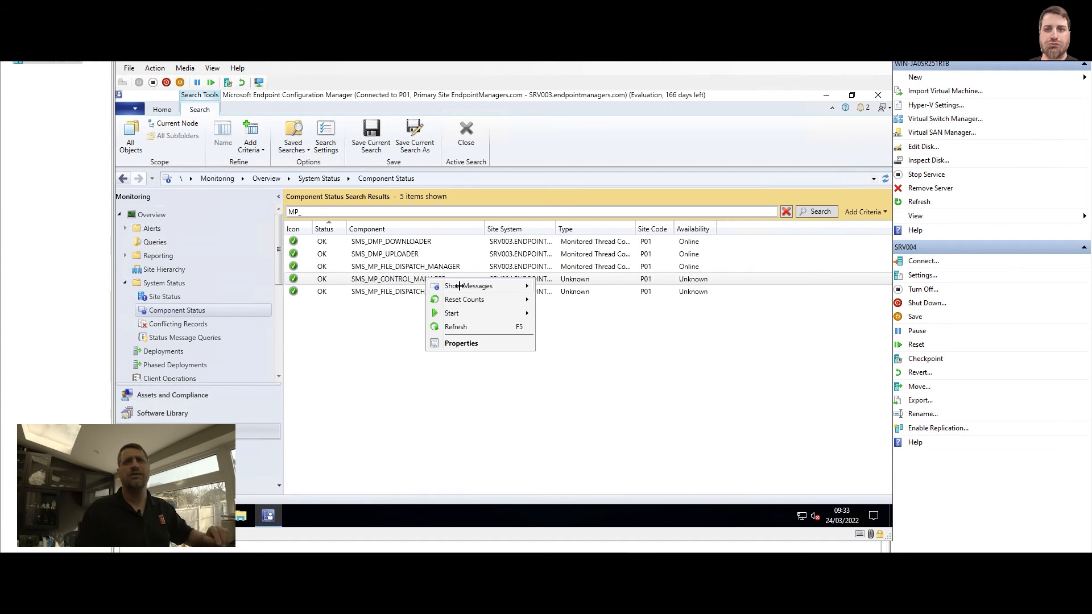
Show SMS_MP_CONTROL_MANAGER status messages for SRV004 from 1 day ago, examine the installation, startup and HTTP response entries, and close the viewer
{"action": "left_click", "coordinate": [543, 284]}
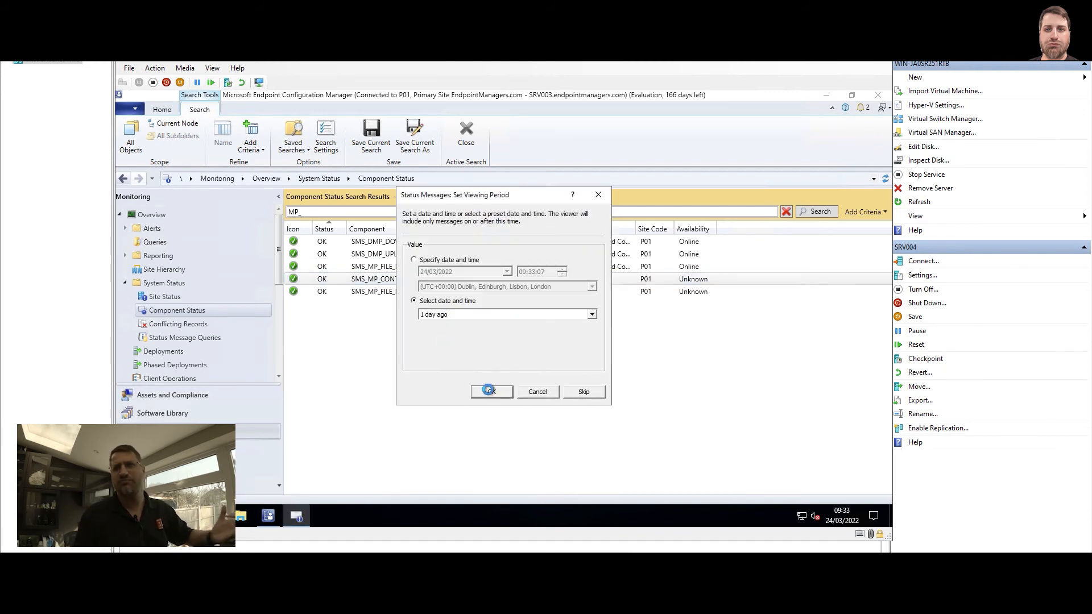
{"action": "left_click", "coordinate": [490, 392]}
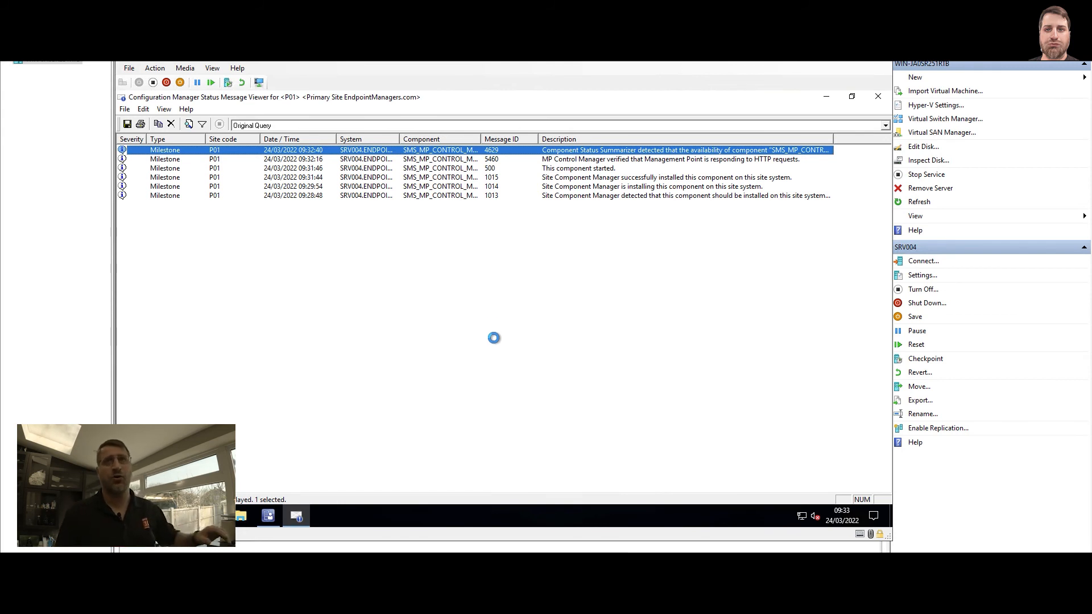
{"action": "left_click", "coordinate": [547, 196]}
{"action": "left_click", "coordinate": [554, 186], "text": "shift"}
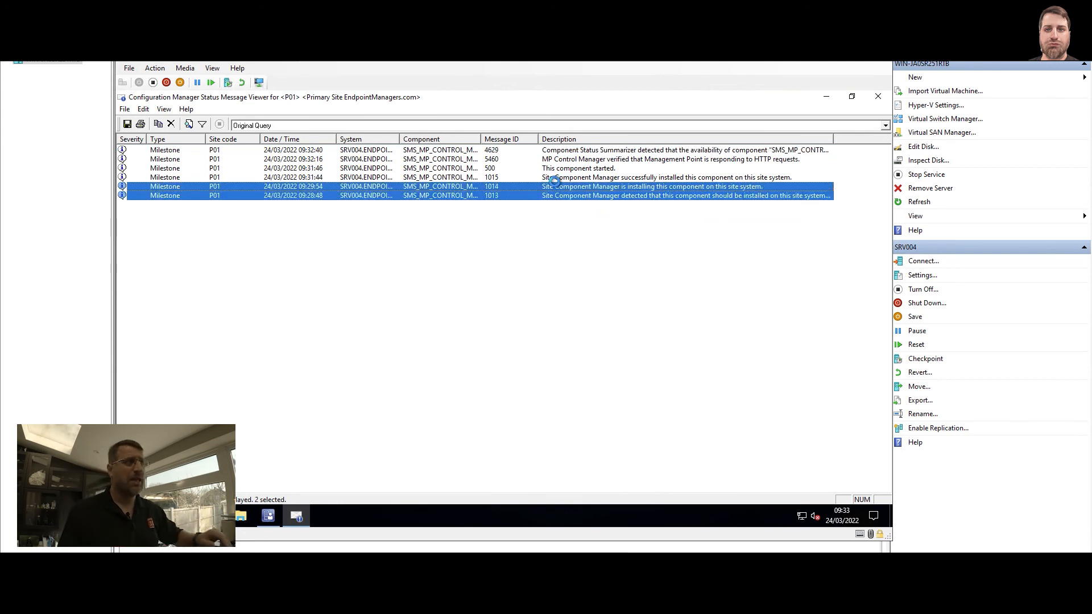
{"action": "left_click", "coordinate": [558, 169]}
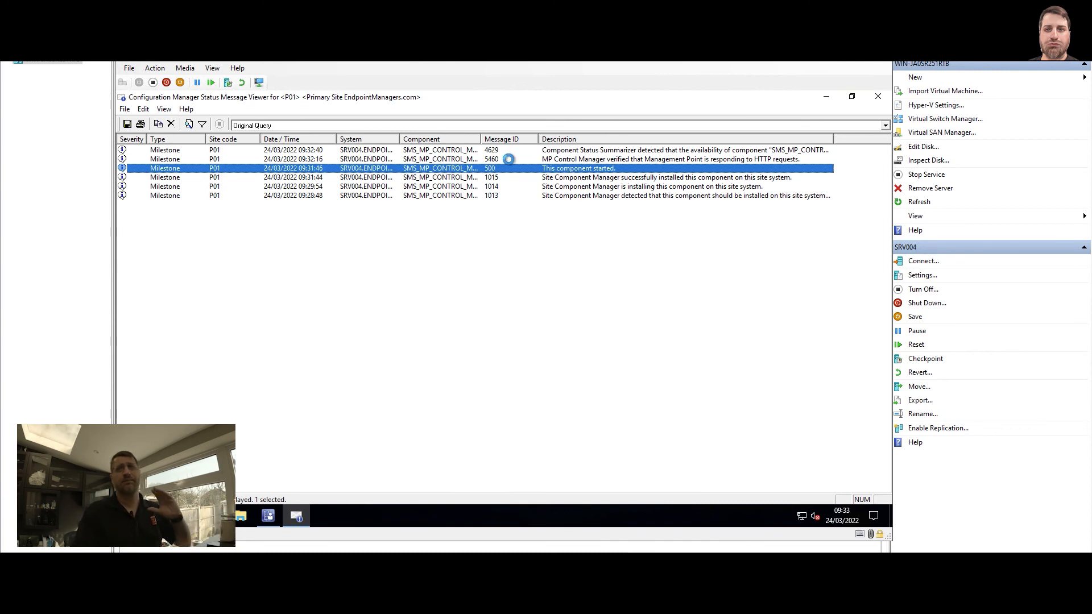
{"action": "left_click", "coordinate": [496, 159]}
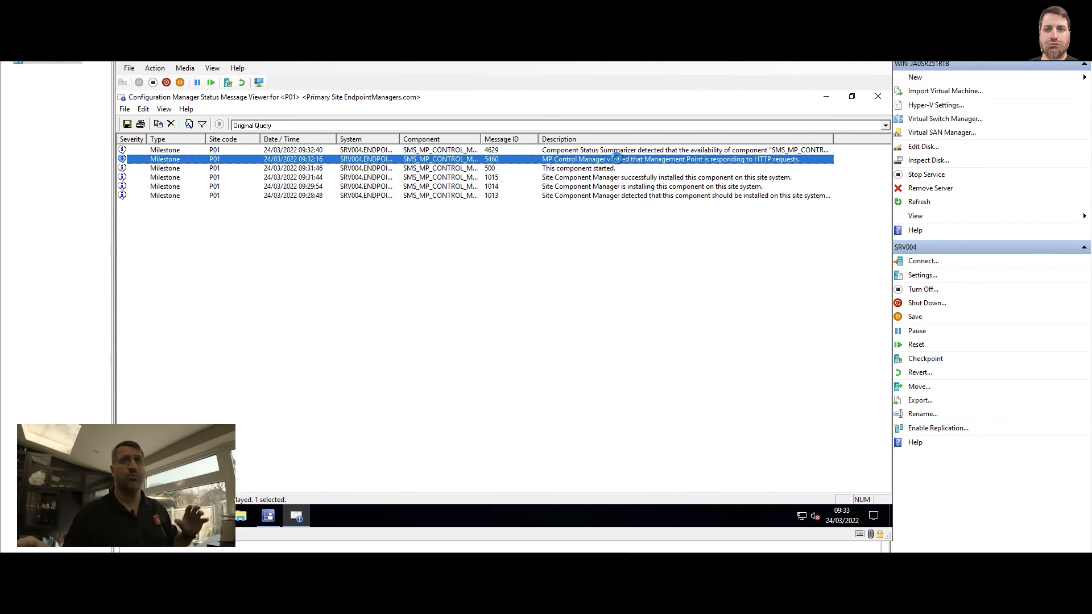
{"action": "left_click", "coordinate": [613, 295]}
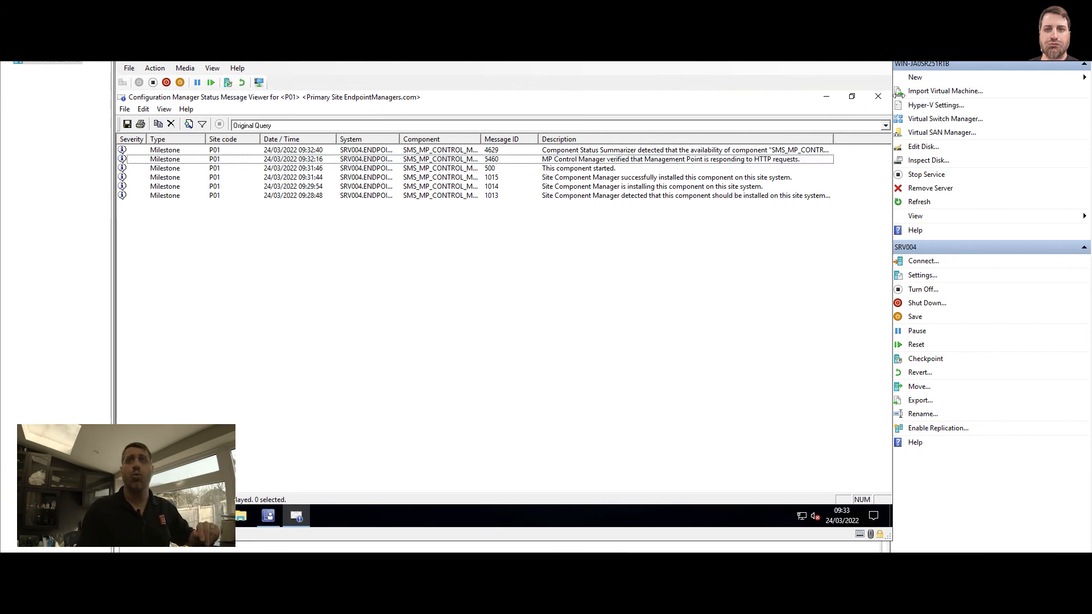
{"action": "left_click", "coordinate": [878, 96]}
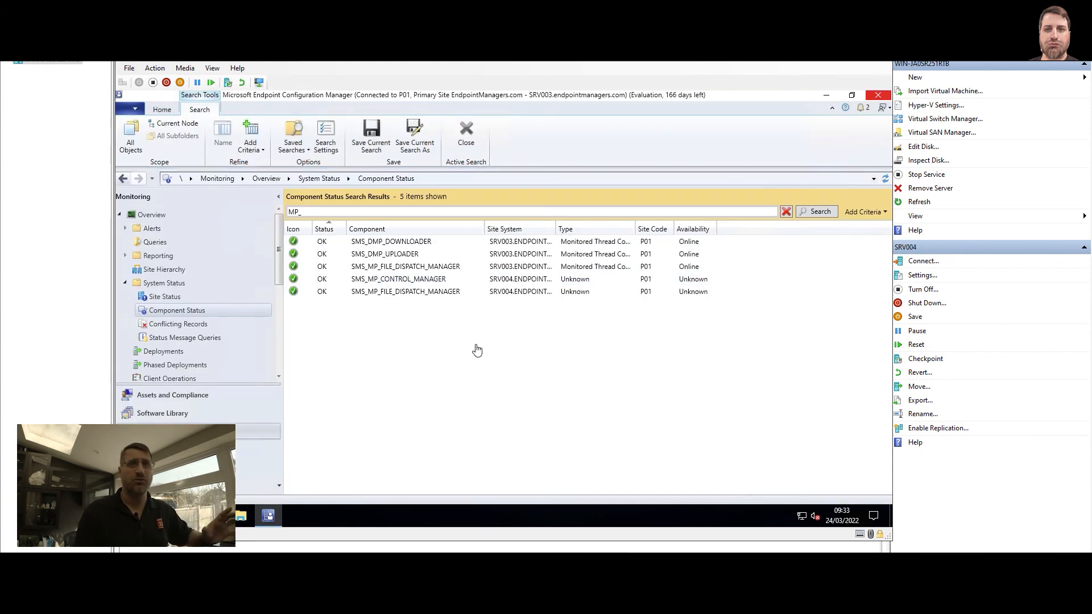